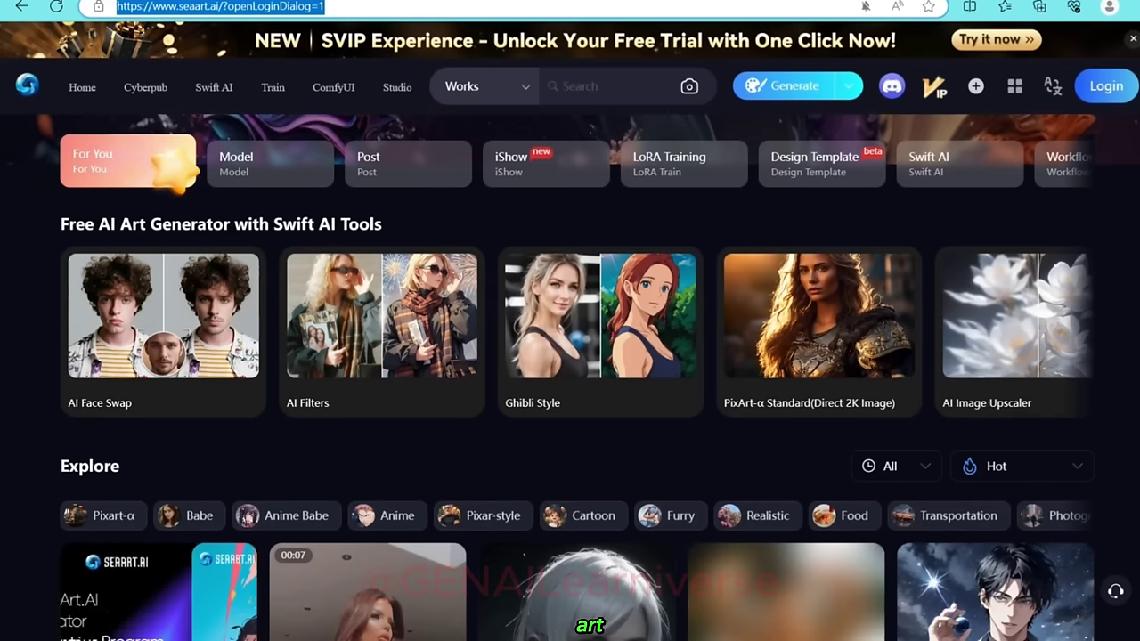
Select the browser's address bar to enter a new web address.
{"action": "left_click", "coordinate": [353, 7]}
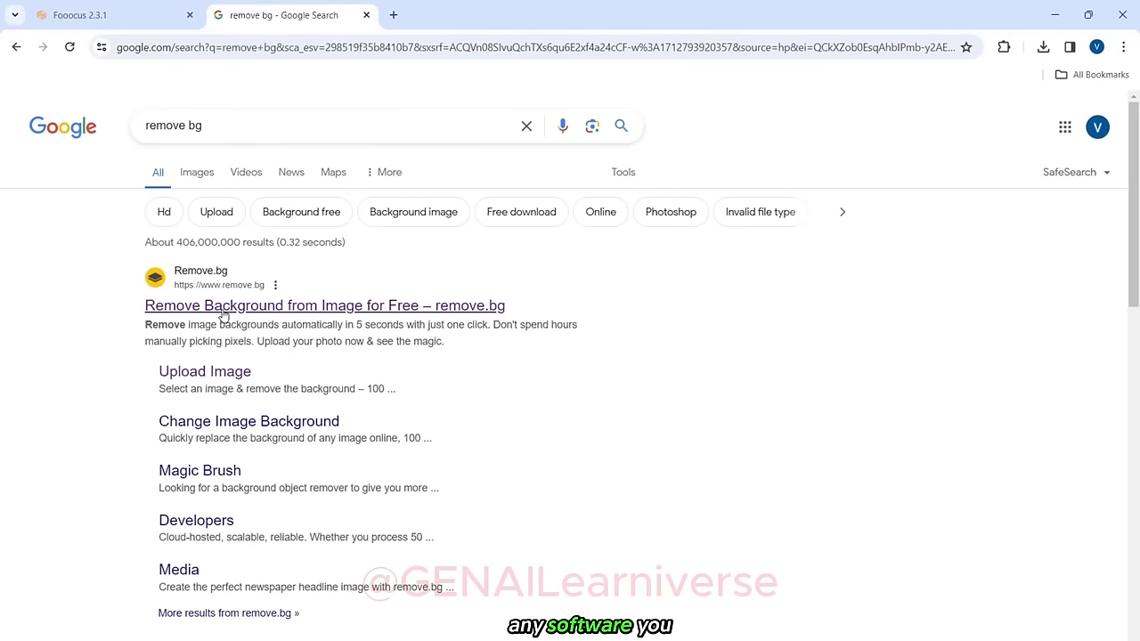
Remove the background from 11.jpg on remove.bg and download the transparent PNG.
{"action": "left_click", "coordinate": [223, 307]}
{"action": "double_click", "coordinate": [138, 49]}
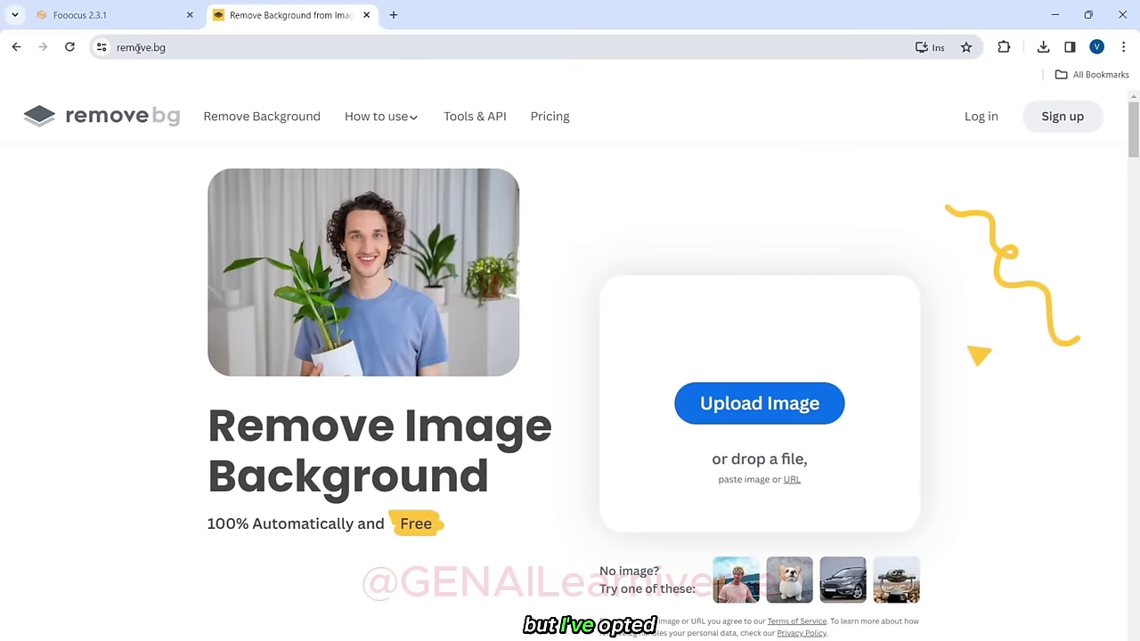
{"action": "left_click", "coordinate": [734, 406]}
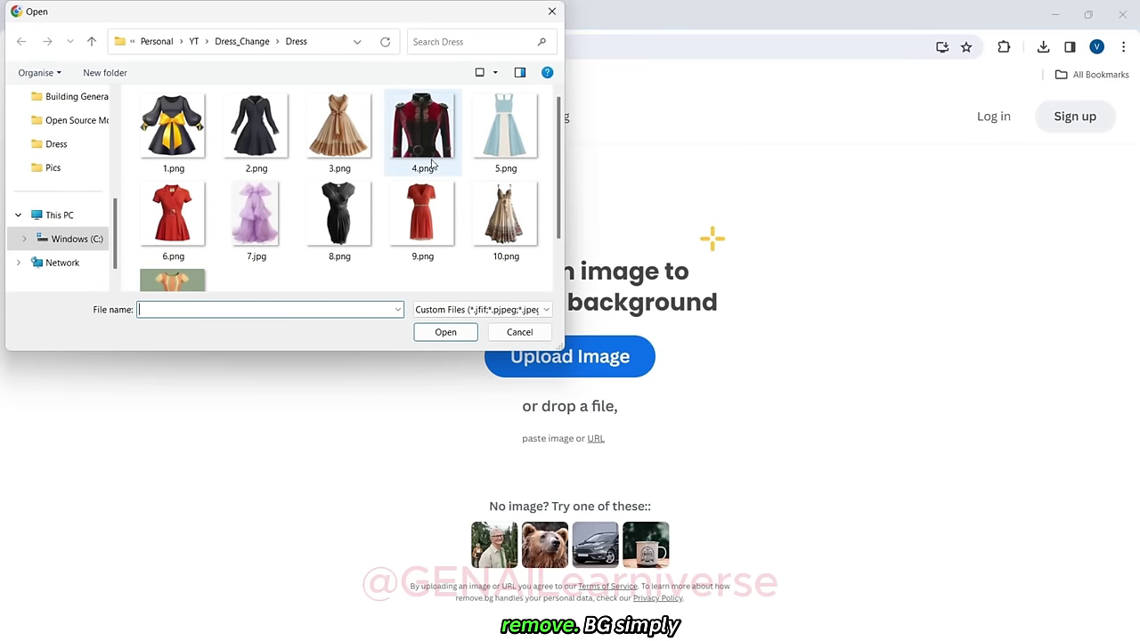
{"action": "scroll", "coordinate": [552, 142], "scroll_direction": "down", "scroll_amount": 1}
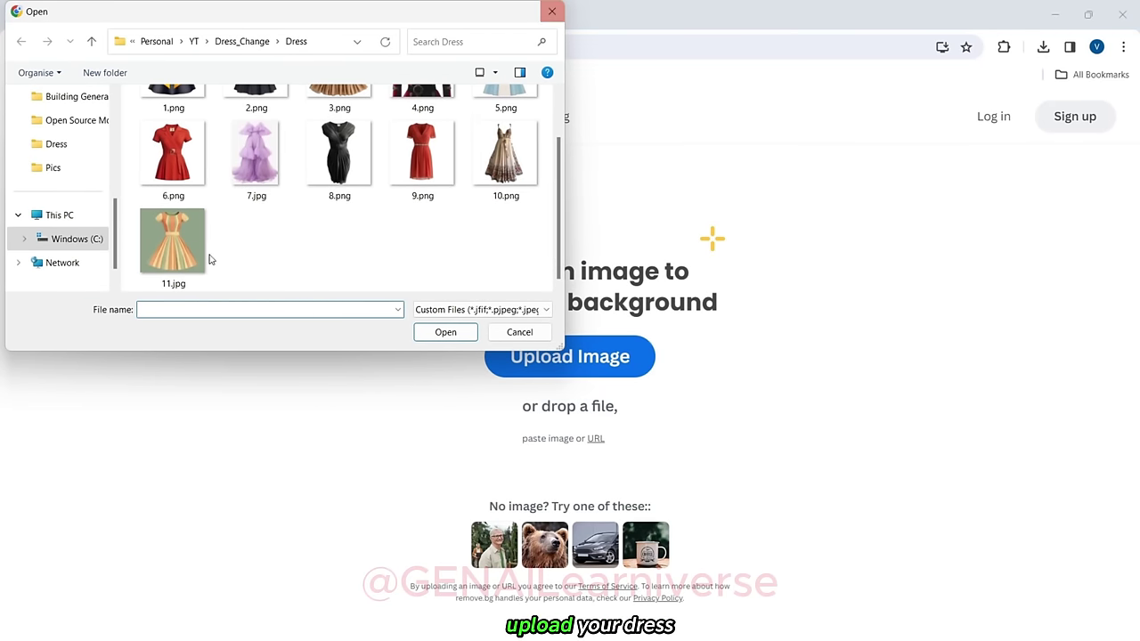
{"action": "double_click", "coordinate": [174, 253]}
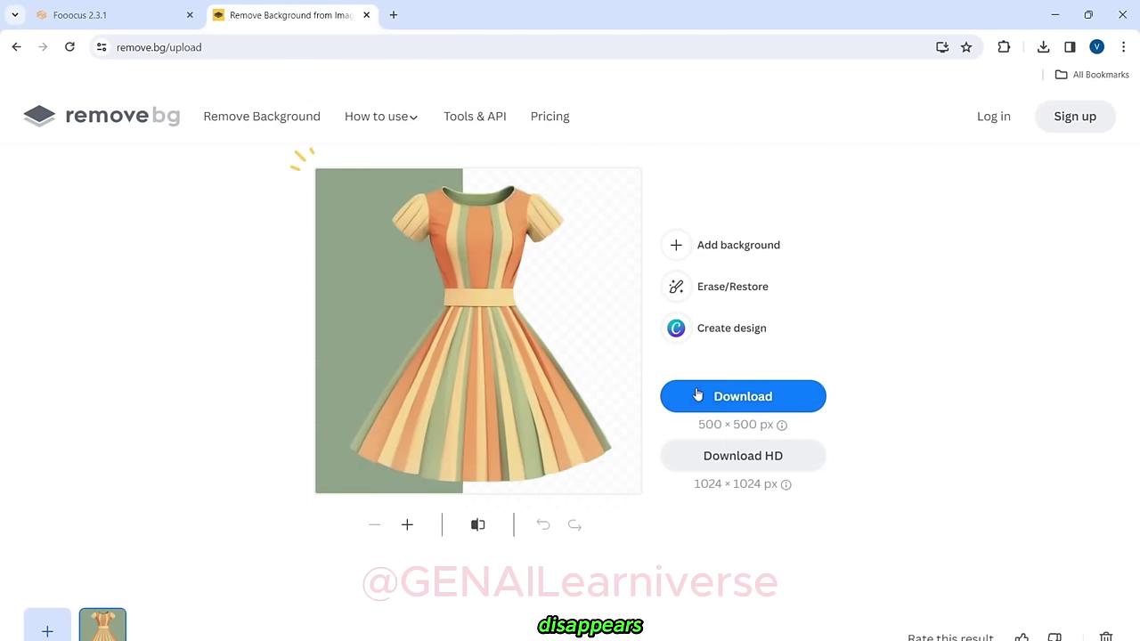
{"action": "left_click", "coordinate": [710, 396]}
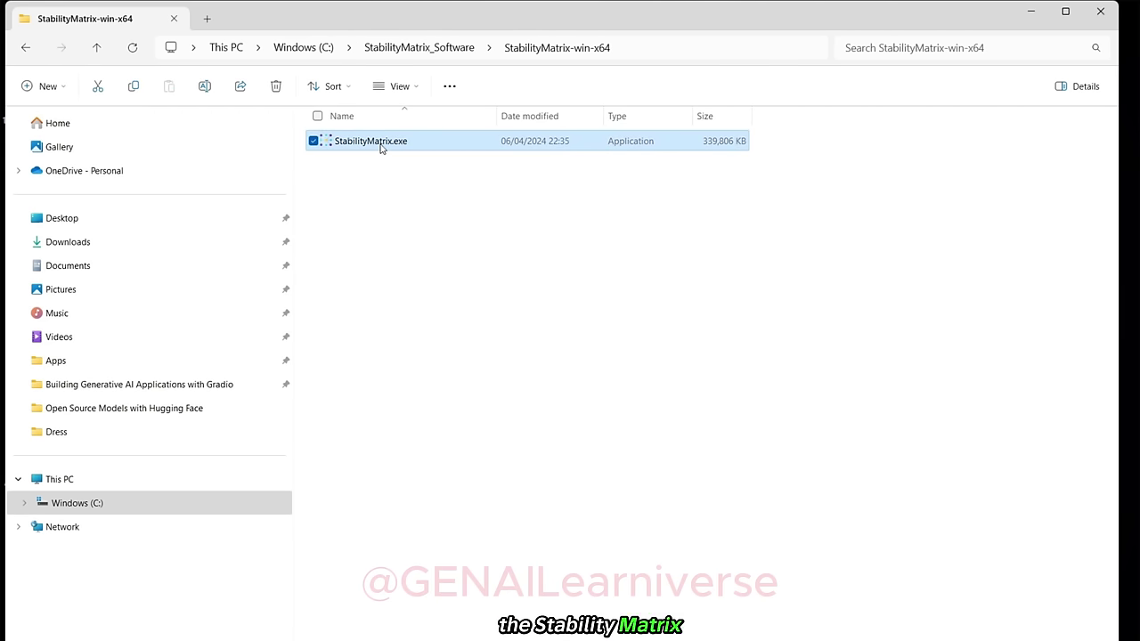
Start StabilityMatrix.exe, then run run.bat in the Fooocus_win64 folder.
{"action": "double_click", "coordinate": [381, 148]}
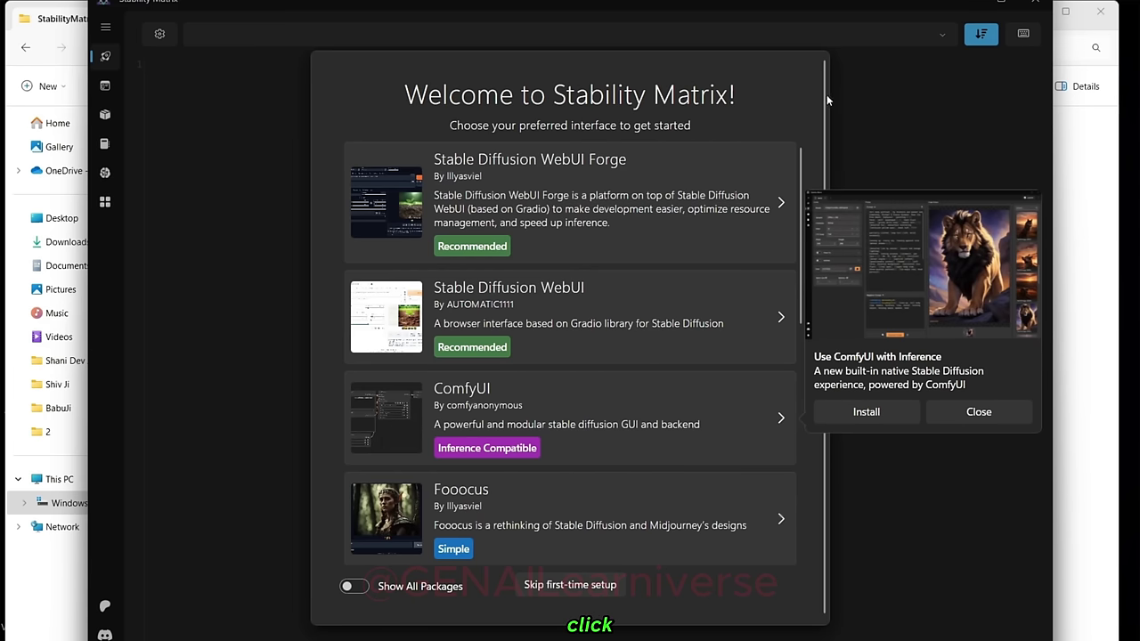
{"action": "left_click_drag", "start_coordinate": [437, 306], "coordinate": [347, 199]}
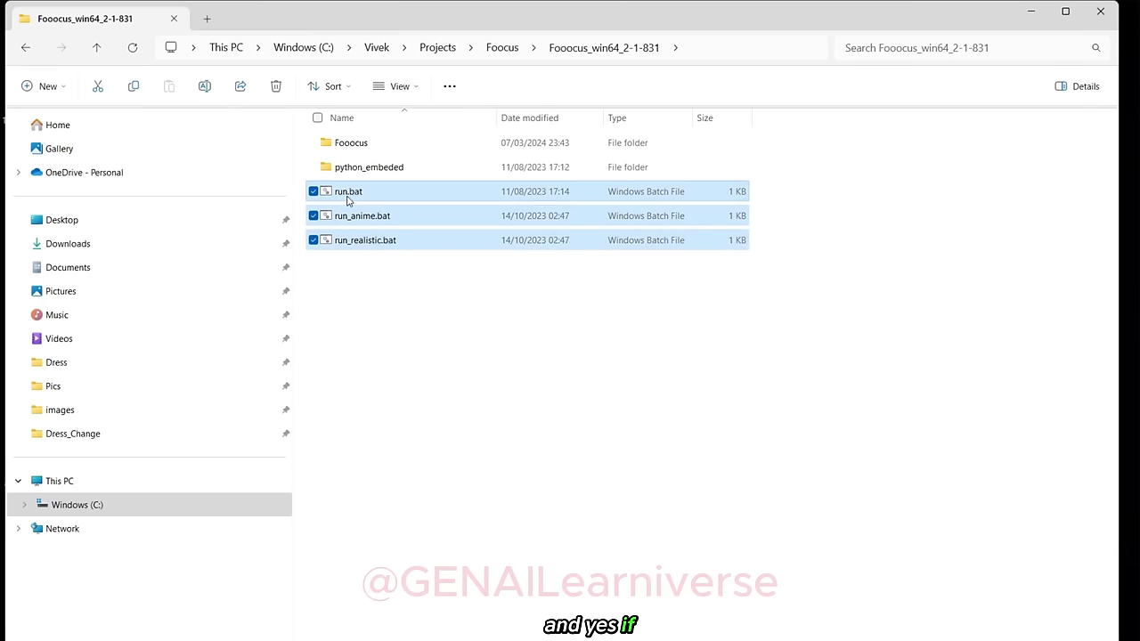
{"action": "left_click", "coordinate": [481, 321]}
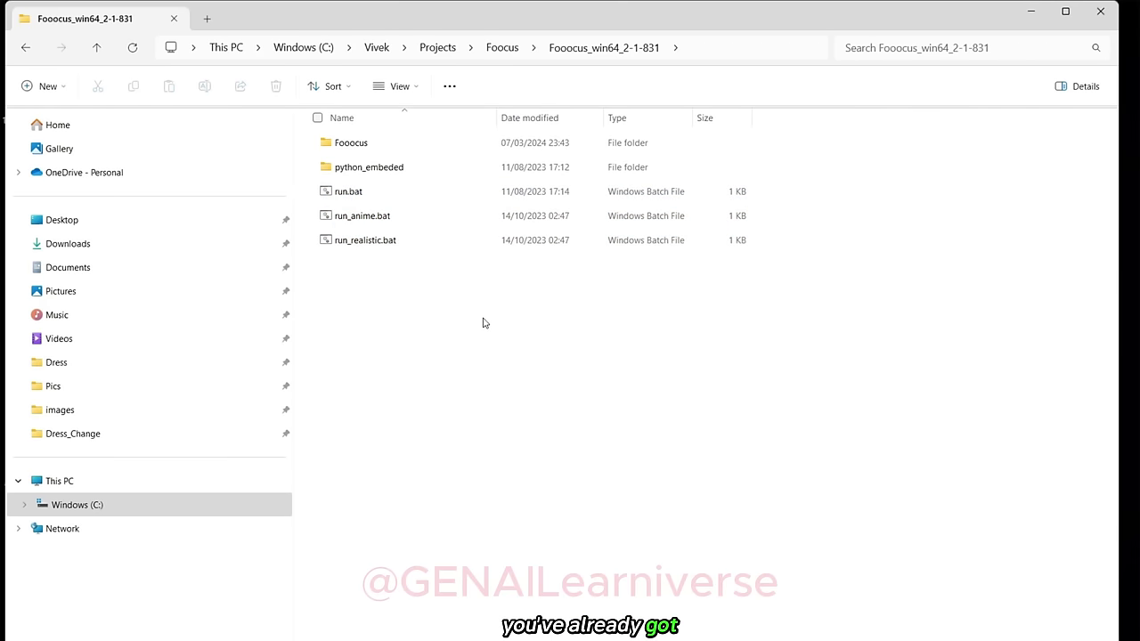
{"action": "left_click", "coordinate": [344, 195]}
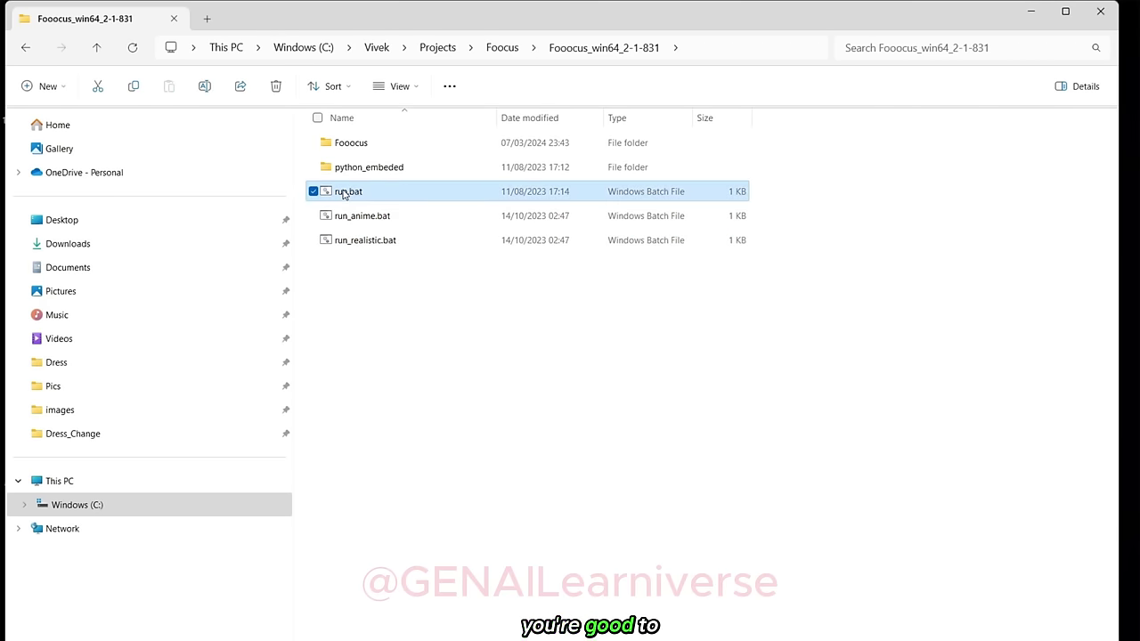
{"action": "double_click", "coordinate": [343, 195]}
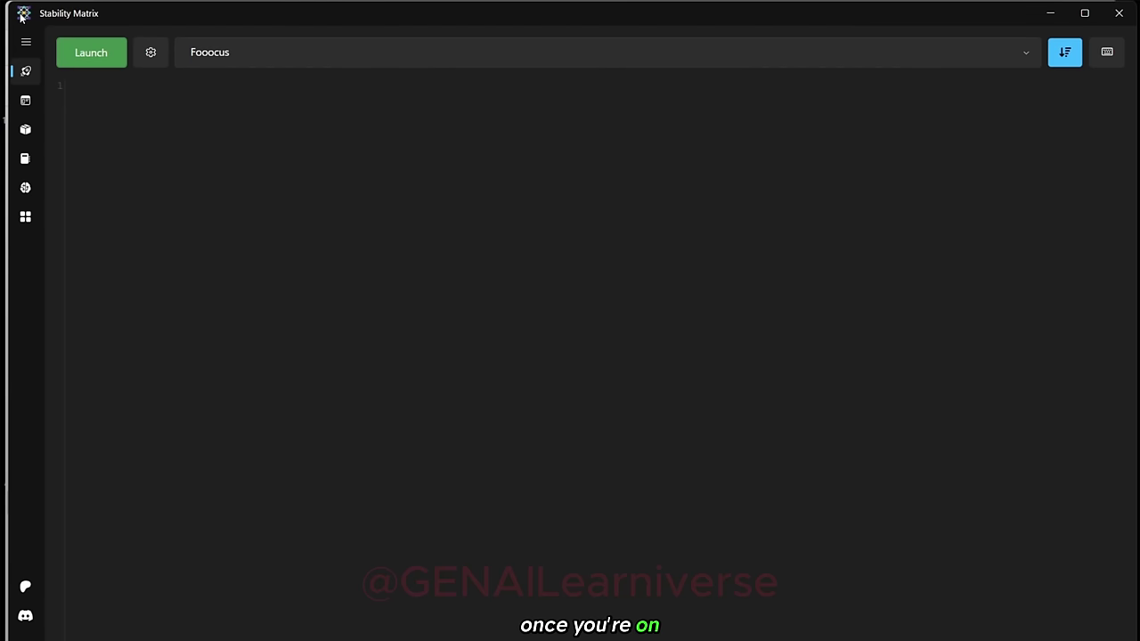
Launch the Fooocus package from Stability Matrix's Packages list.
{"action": "left_click", "coordinate": [25, 130]}
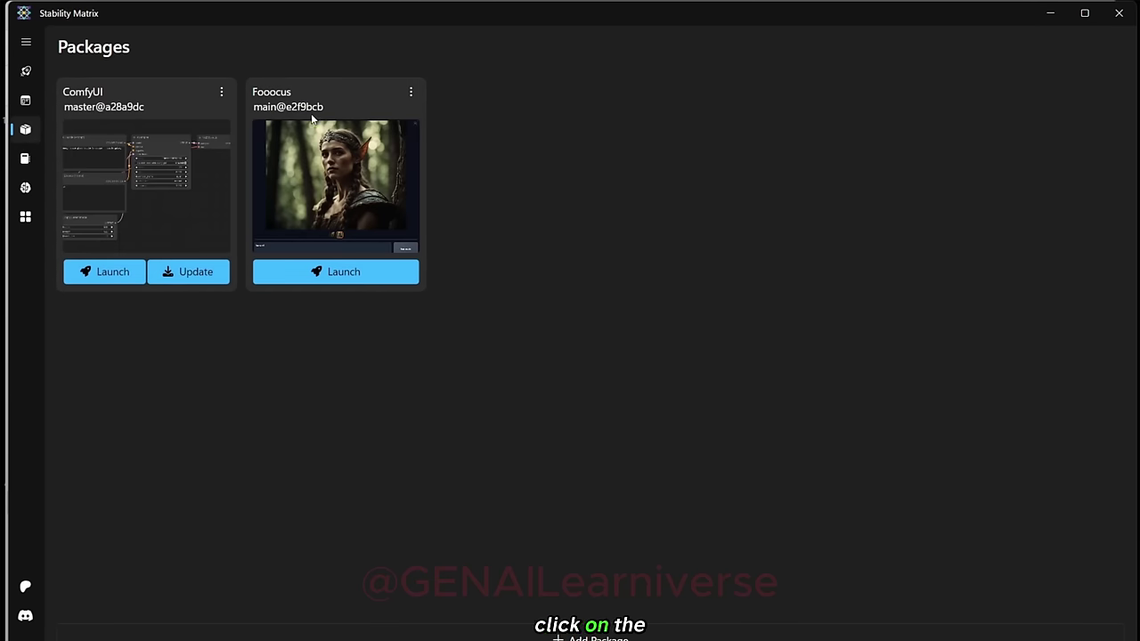
{"action": "left_click", "coordinate": [325, 276]}
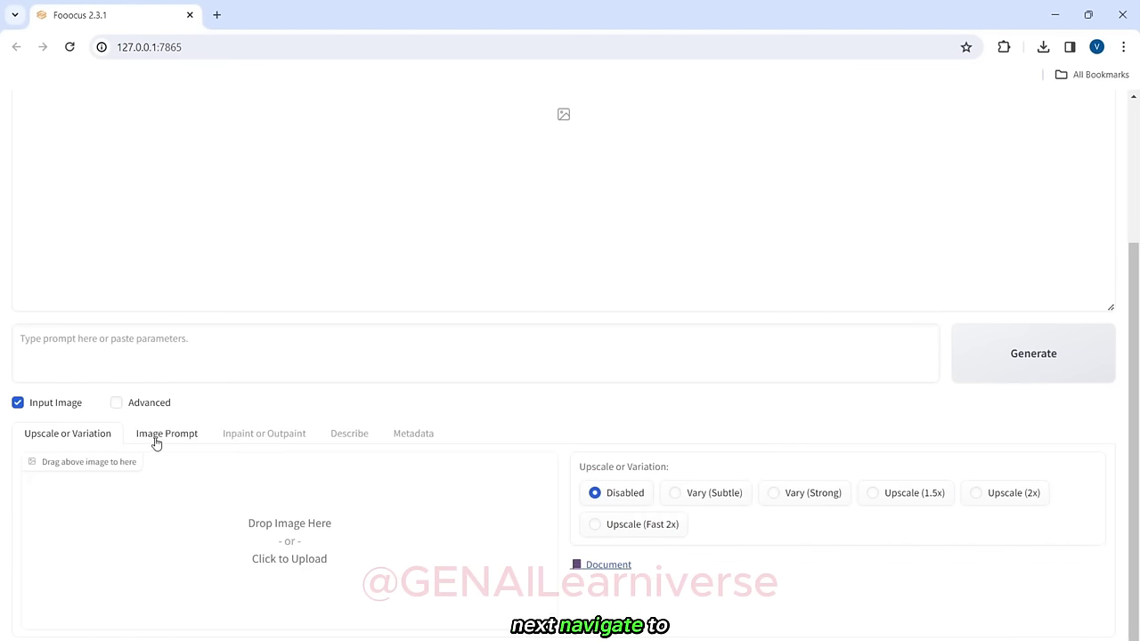
Load the black dress 2.png into the first Image Prompt slot.
{"action": "left_click", "coordinate": [166, 434]}
{"action": "scroll", "coordinate": [156, 443], "scroll_direction": "down", "scroll_amount": 1}
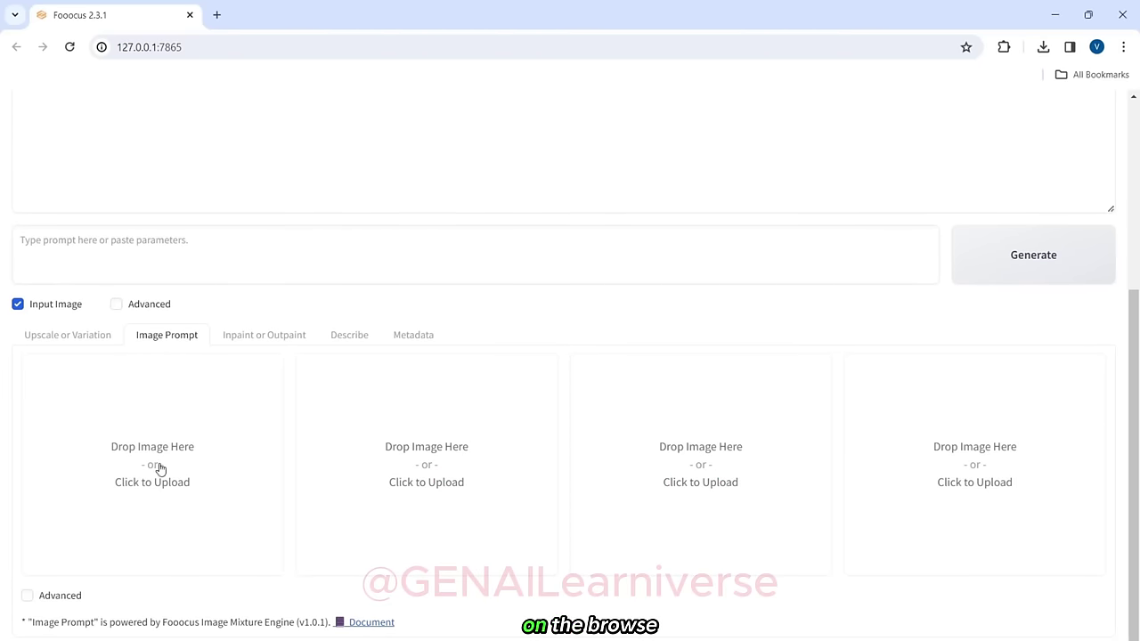
{"action": "left_click", "coordinate": [160, 468]}
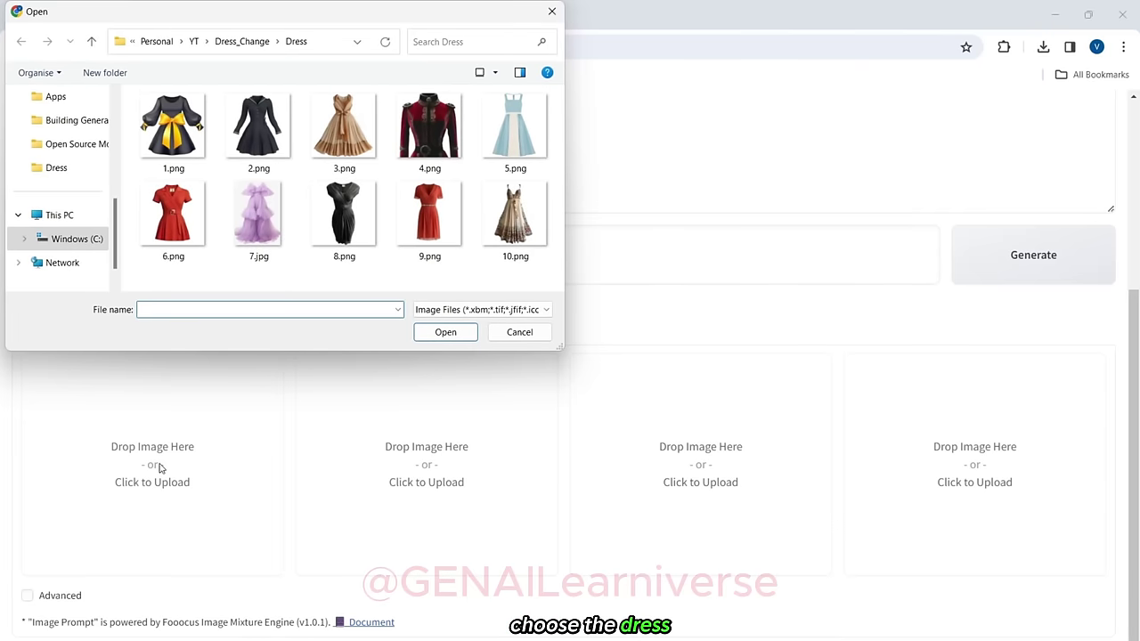
{"action": "double_click", "coordinate": [261, 129]}
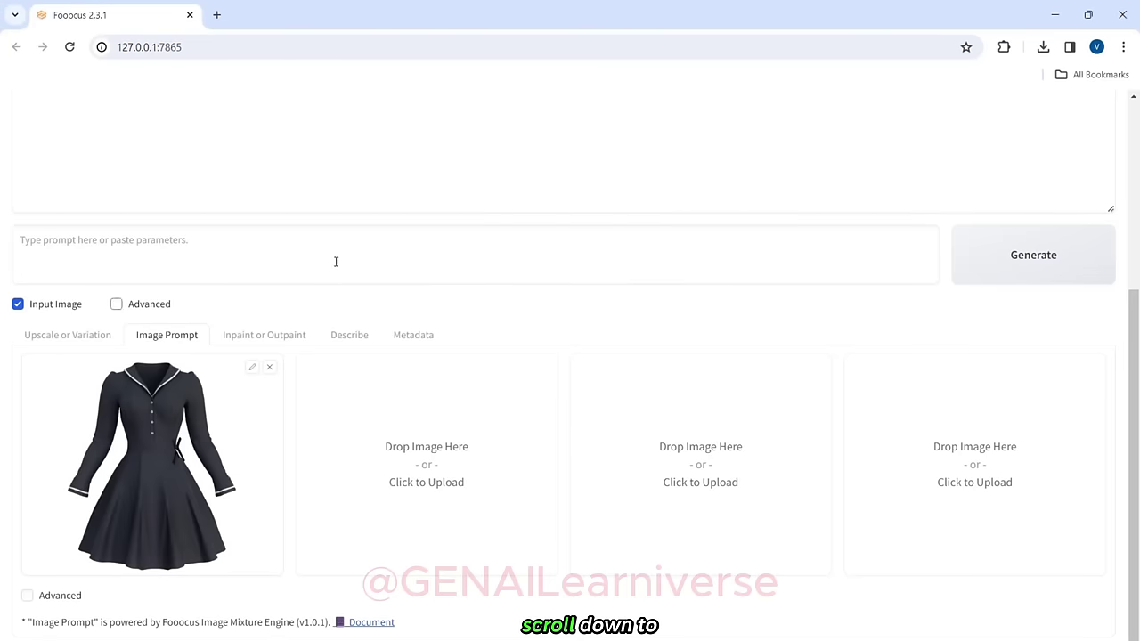
Set the image prompt's Stop At to 0.91 and Weight to 0.96.
{"action": "left_click", "coordinate": [28, 598]}
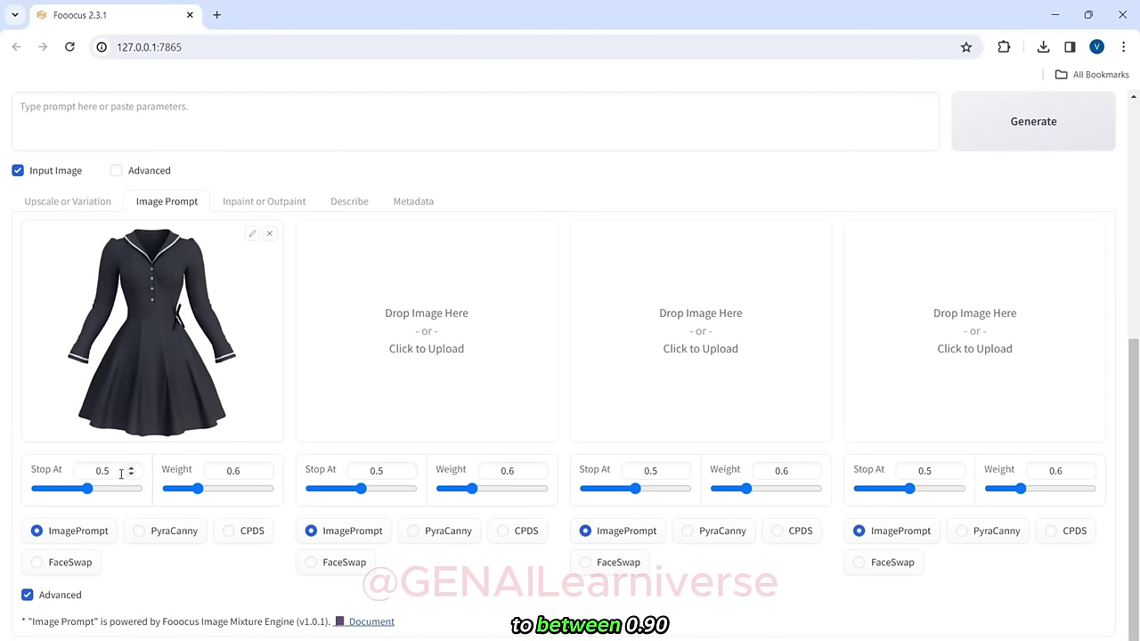
{"action": "key", "text": "BackSpace"}
{"action": "type", "text": "91"}
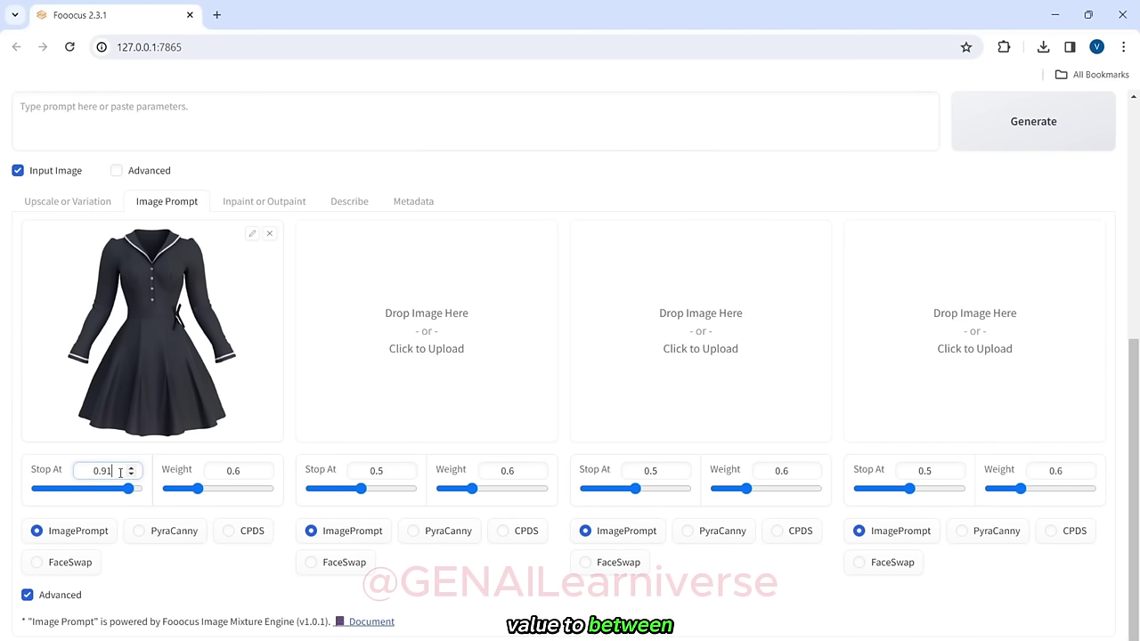
{"action": "left_click", "coordinate": [238, 470]}
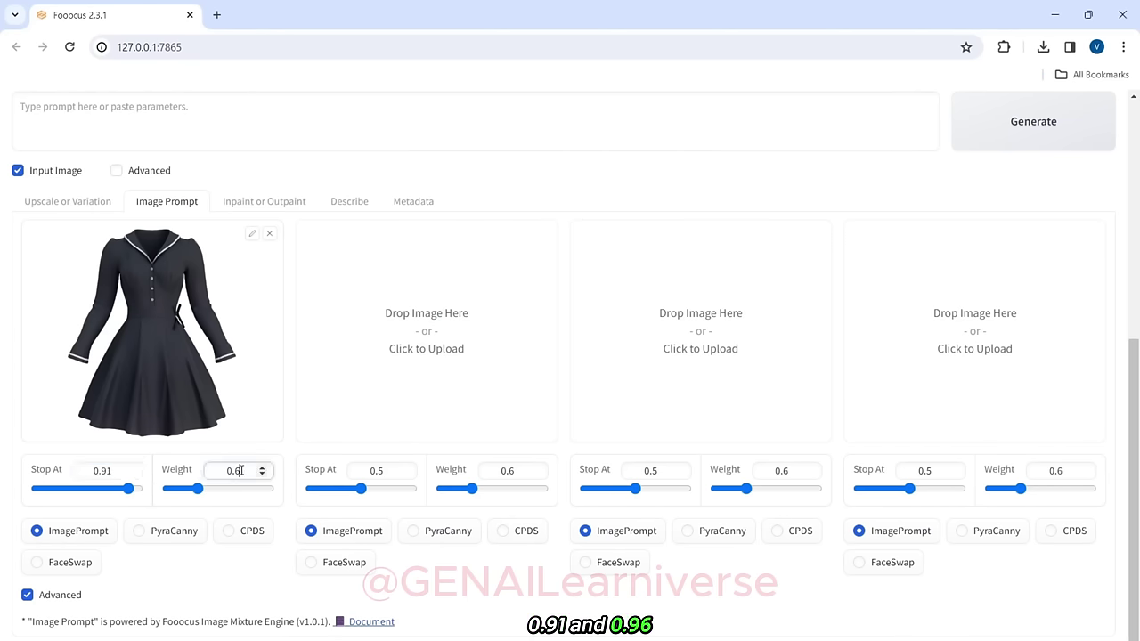
{"action": "key", "text": "BackSpace"}
{"action": "type", "text": "96"}
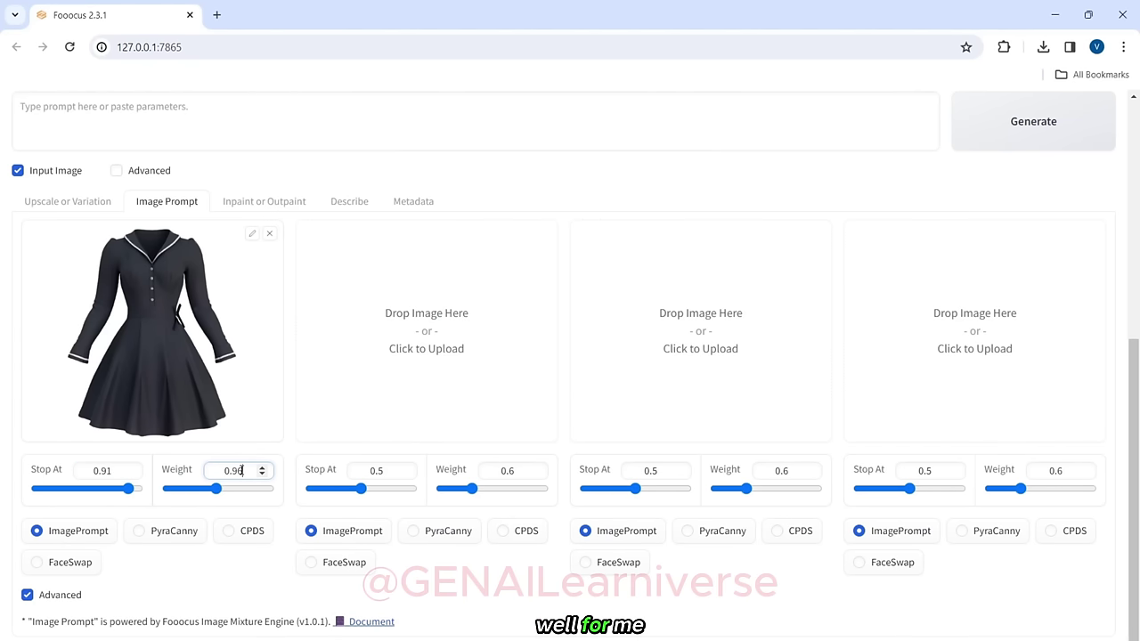
{"action": "scroll", "coordinate": [1137, 312], "scroll_direction": "up", "scroll_amount": 3}
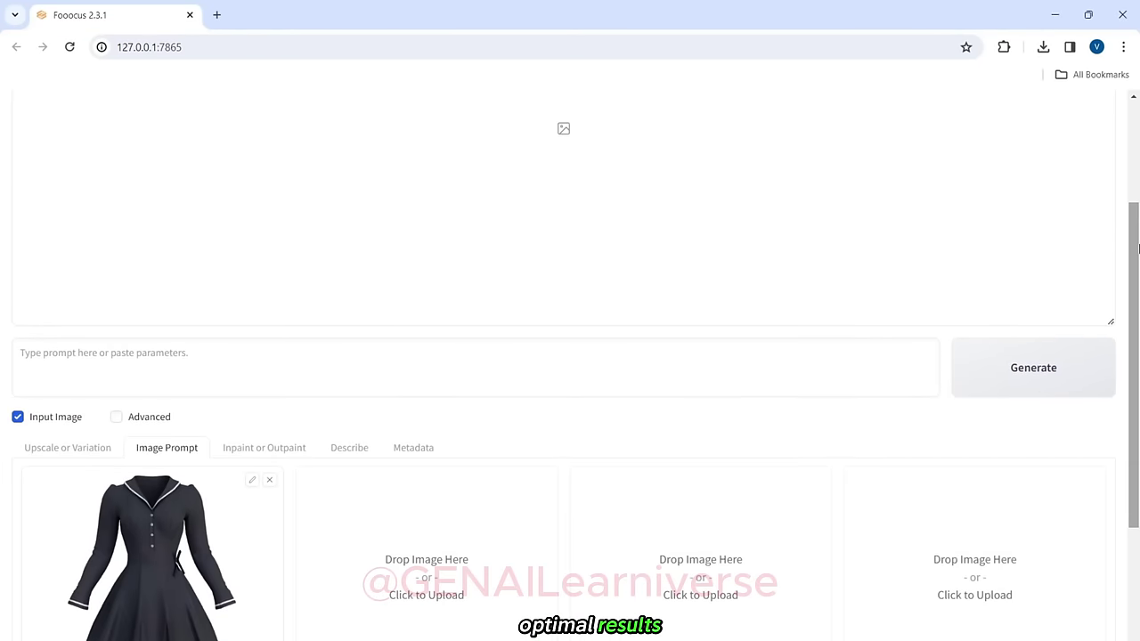
Enter the prompt 'A beautiful girl in a black dress with full sleeve'.
{"action": "left_click", "coordinate": [315, 384]}
{"action": "type", "text": "A"}
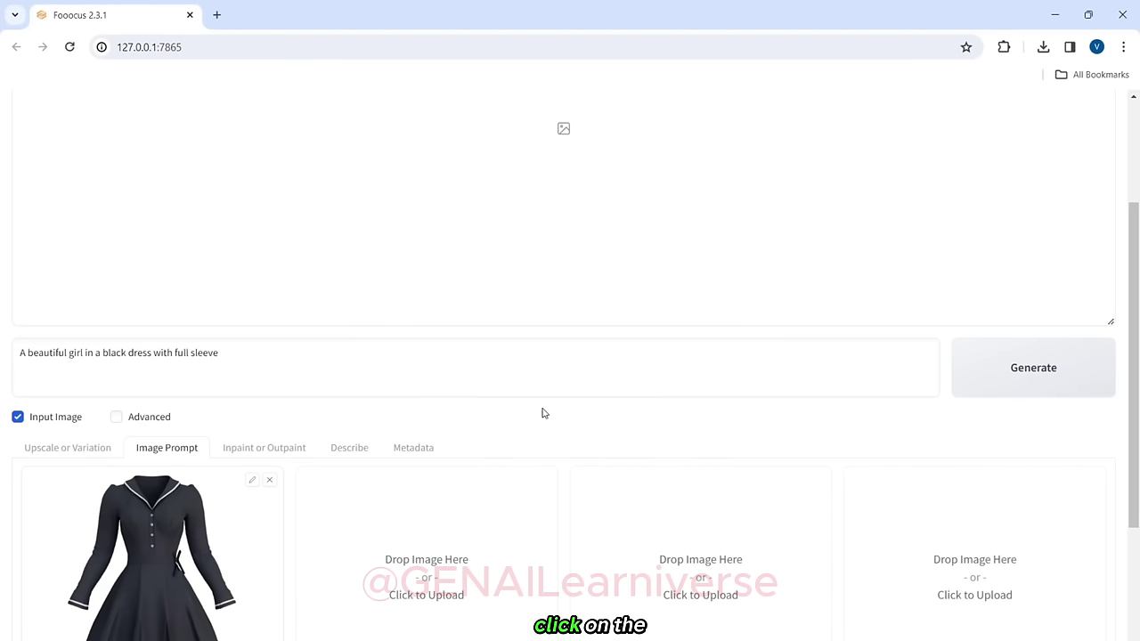
Generate two black-dress images and view the second result enlarged.
{"action": "left_click", "coordinate": [1031, 387]}
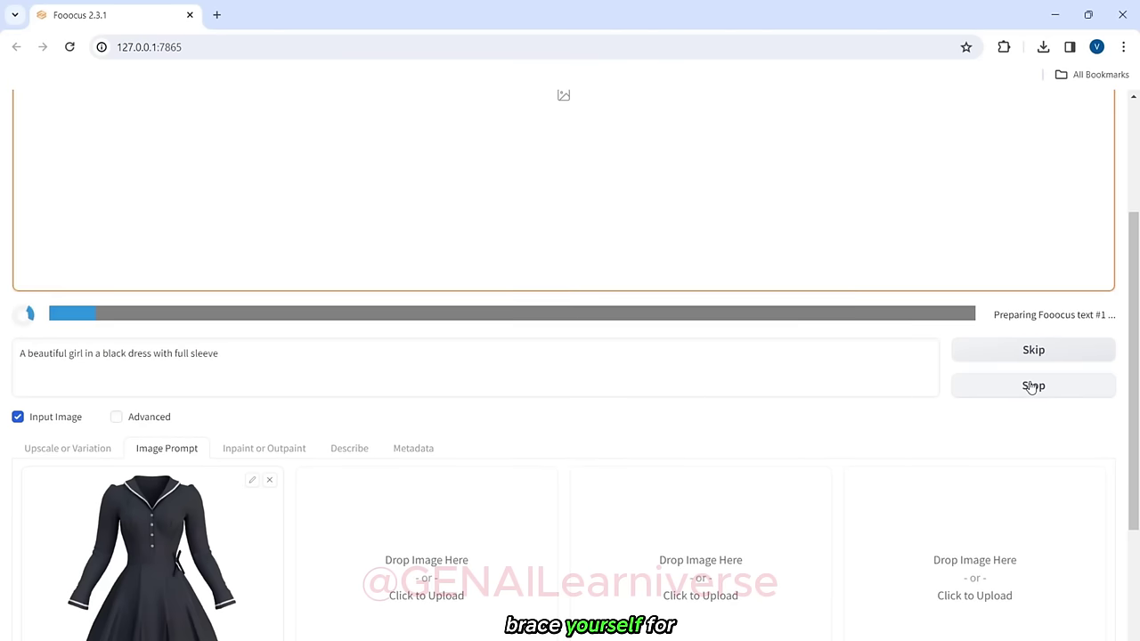
{"action": "left_click_drag", "start_coordinate": [1139, 337], "coordinate": [1139, 309]}
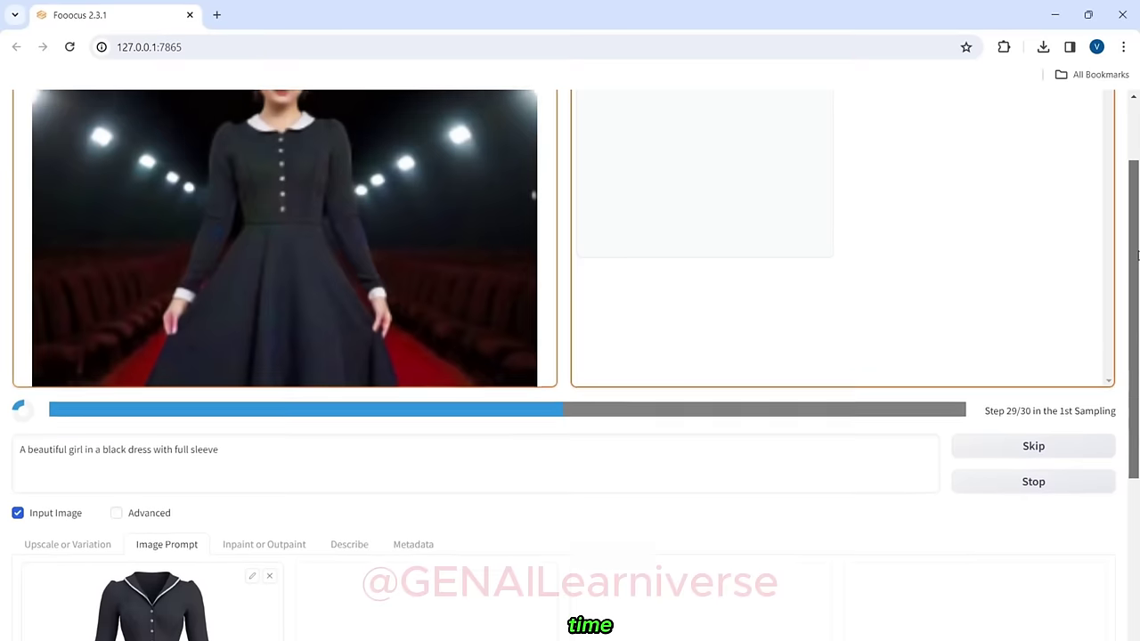
{"action": "scroll", "coordinate": [739, 259], "scroll_direction": "up", "scroll_amount": 2}
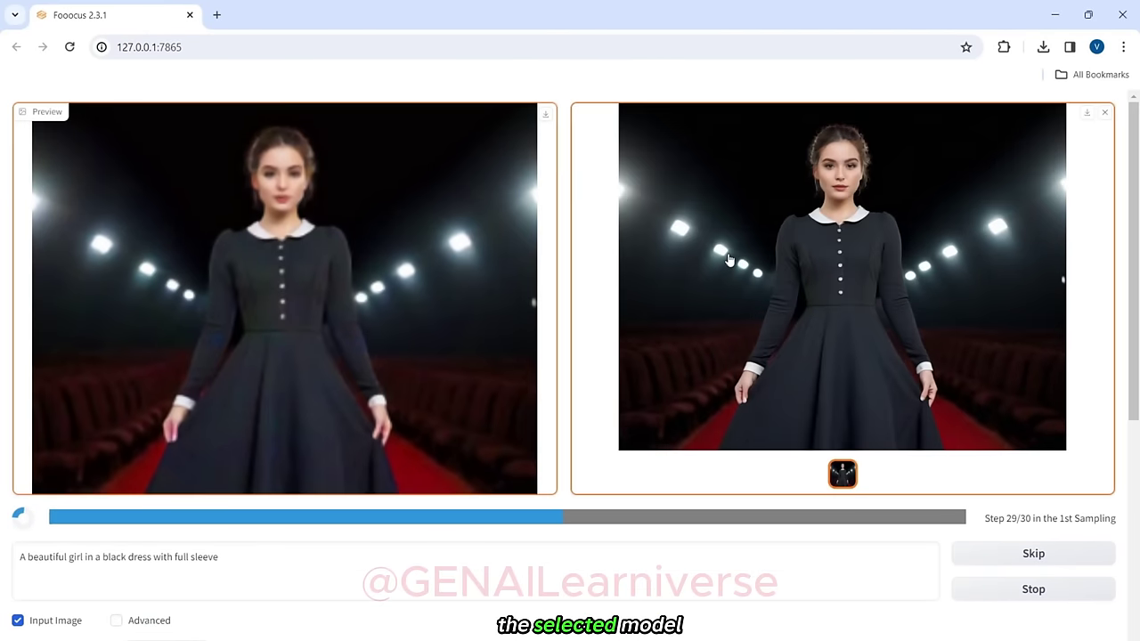
{"action": "left_click", "coordinate": [729, 258]}
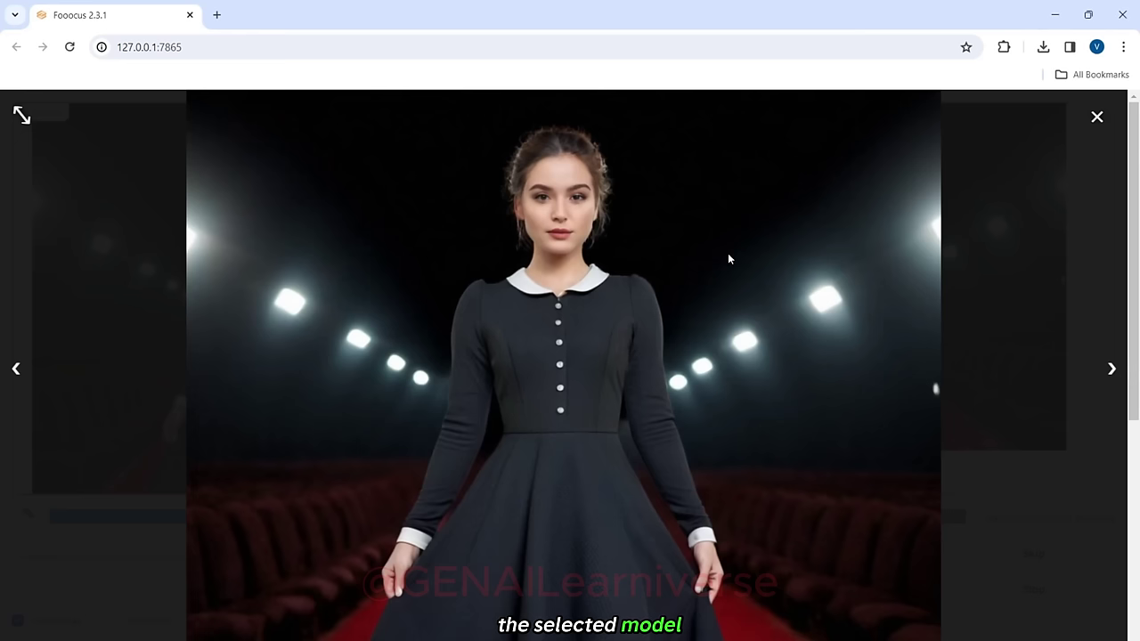
{"action": "left_click", "coordinate": [1098, 119]}
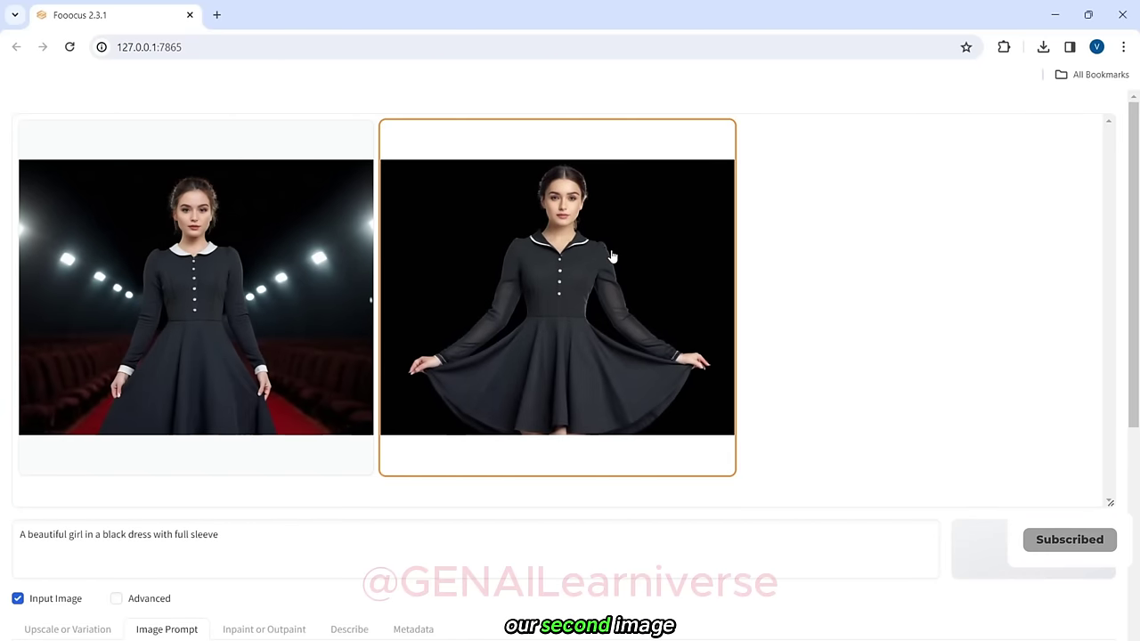
{"action": "left_click", "coordinate": [613, 258]}
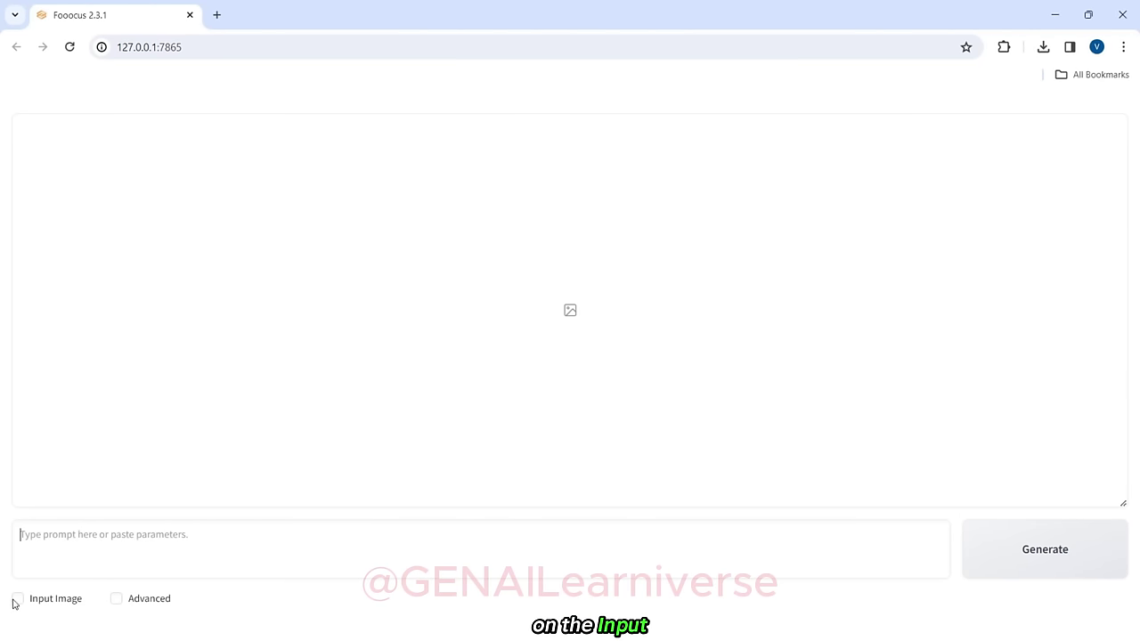
Enable Input Image and load the red belted dress into the first Image Prompt slot.
{"action": "left_click", "coordinate": [18, 599]}
{"action": "scroll", "coordinate": [18, 600], "scroll_direction": "down", "scroll_amount": 2}
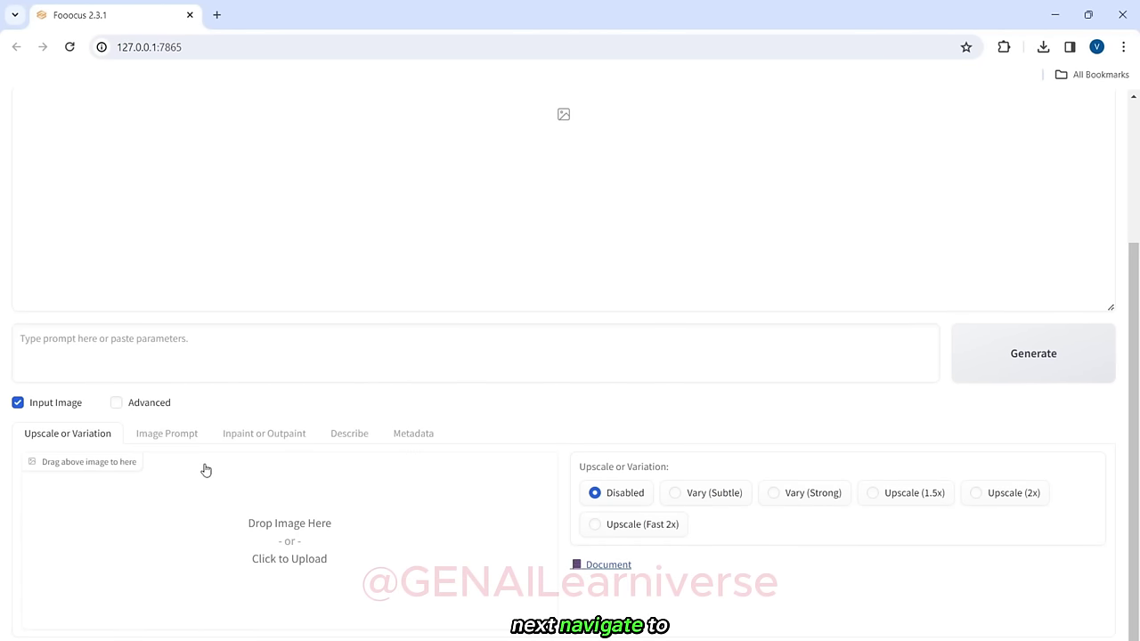
{"action": "left_click", "coordinate": [153, 437]}
{"action": "scroll", "coordinate": [152, 438], "scroll_direction": "down", "scroll_amount": 1}
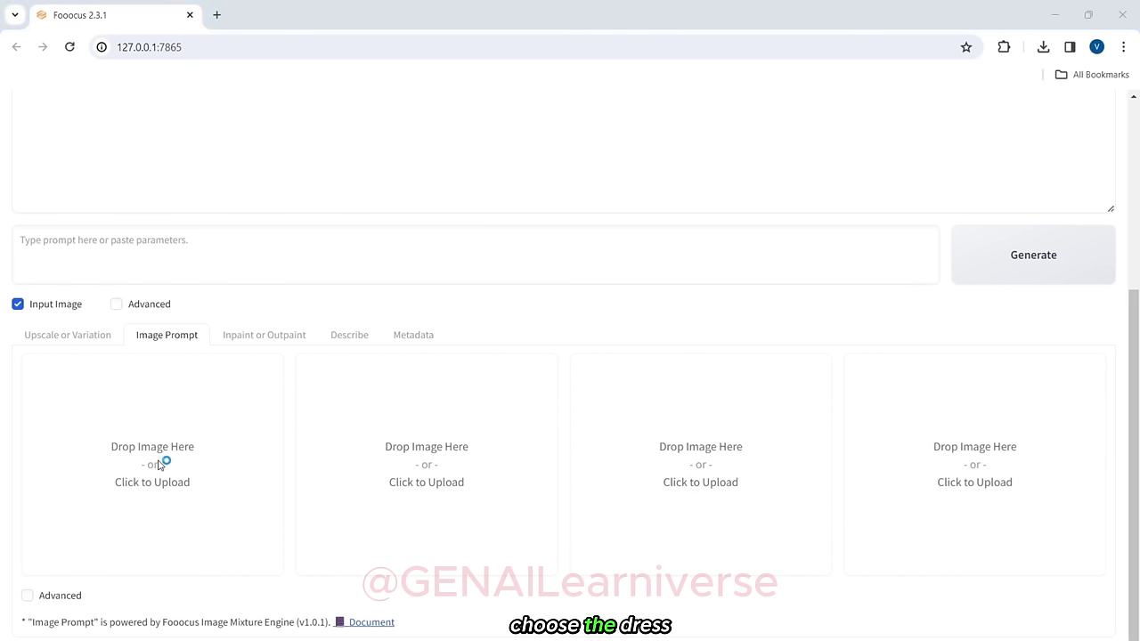
{"action": "left_click", "coordinate": [163, 465]}
{"action": "double_click", "coordinate": [172, 220]}
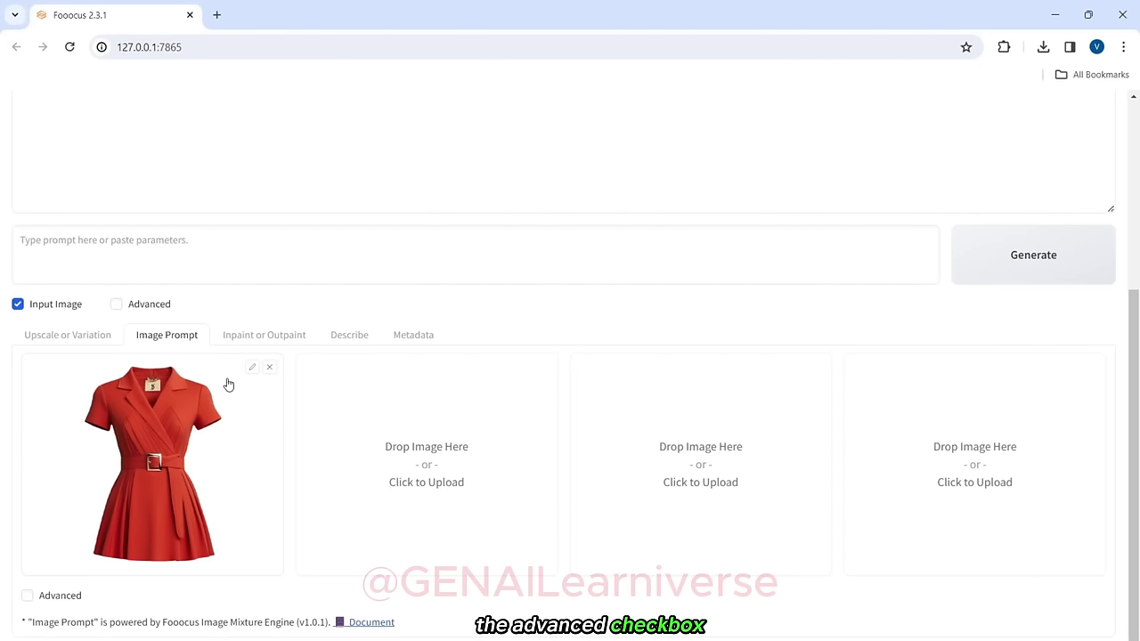
Set the red dress image prompt's Stop At to 0.90 and Weight to 0.95.
{"action": "left_click", "coordinate": [32, 598]}
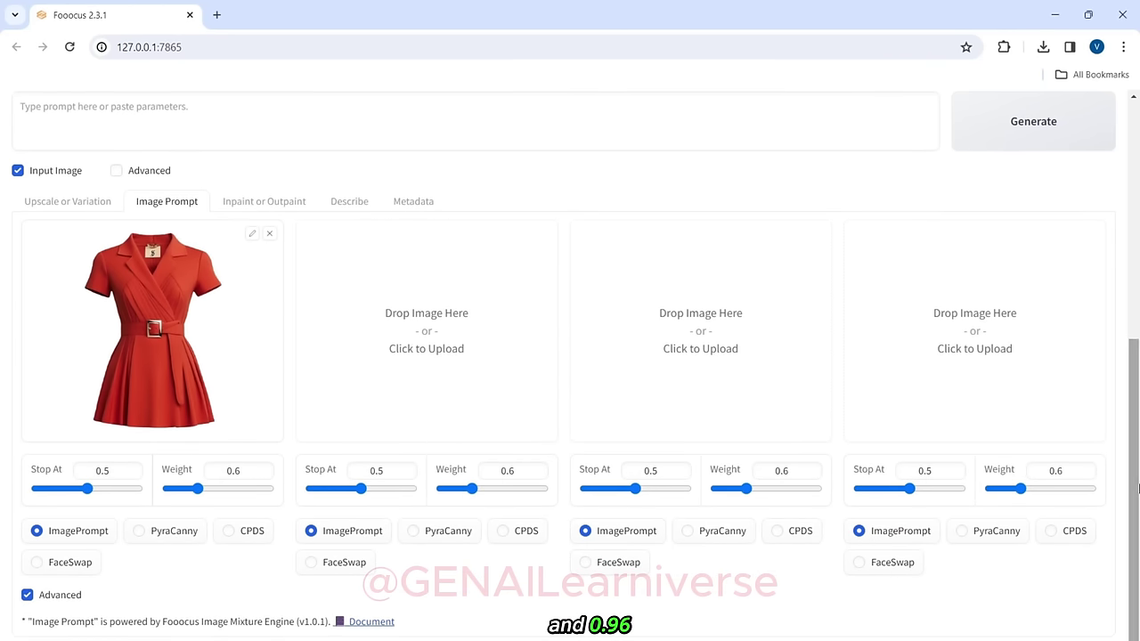
{"action": "left_click", "coordinate": [116, 471]}
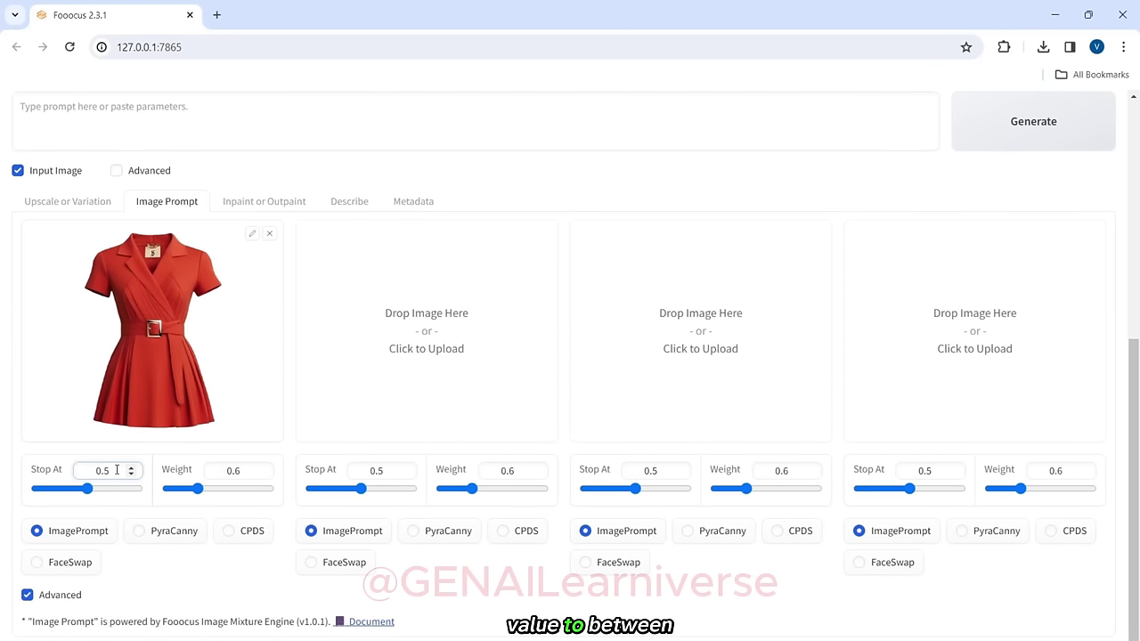
{"action": "key", "text": "BackSpace"}
{"action": "type", "text": "90"}
{"action": "key", "text": "Tab"}
{"action": "key", "text": "Tab"}
{"action": "type", "text": "0.9"}
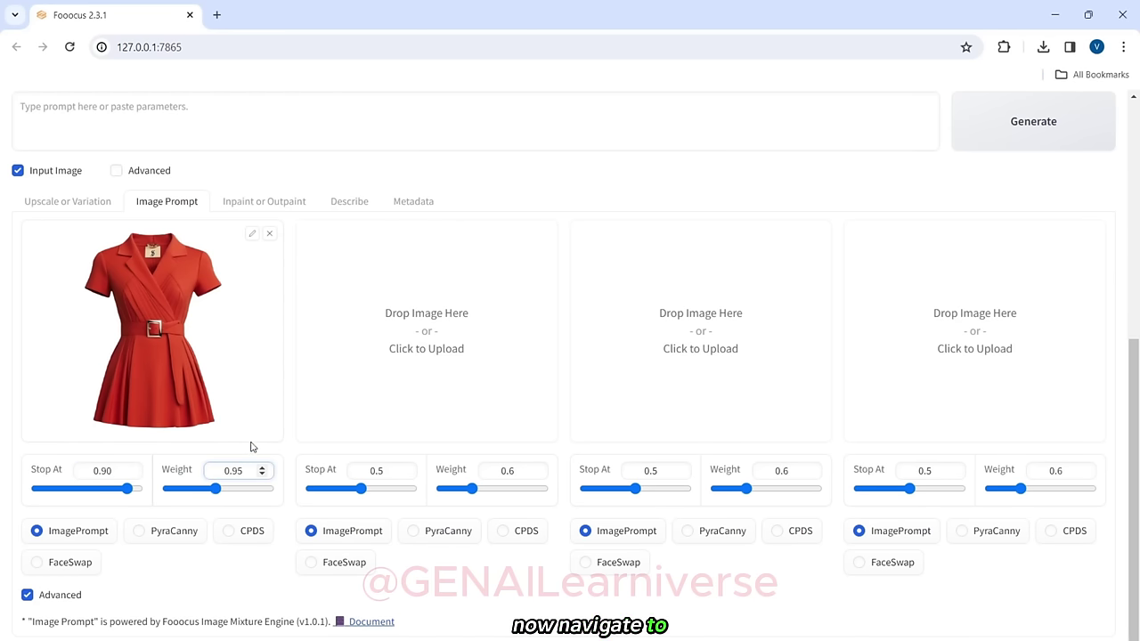
Load the blonde model's photo into the Inpaint or Outpaint tab.
{"action": "left_click", "coordinate": [275, 209]}
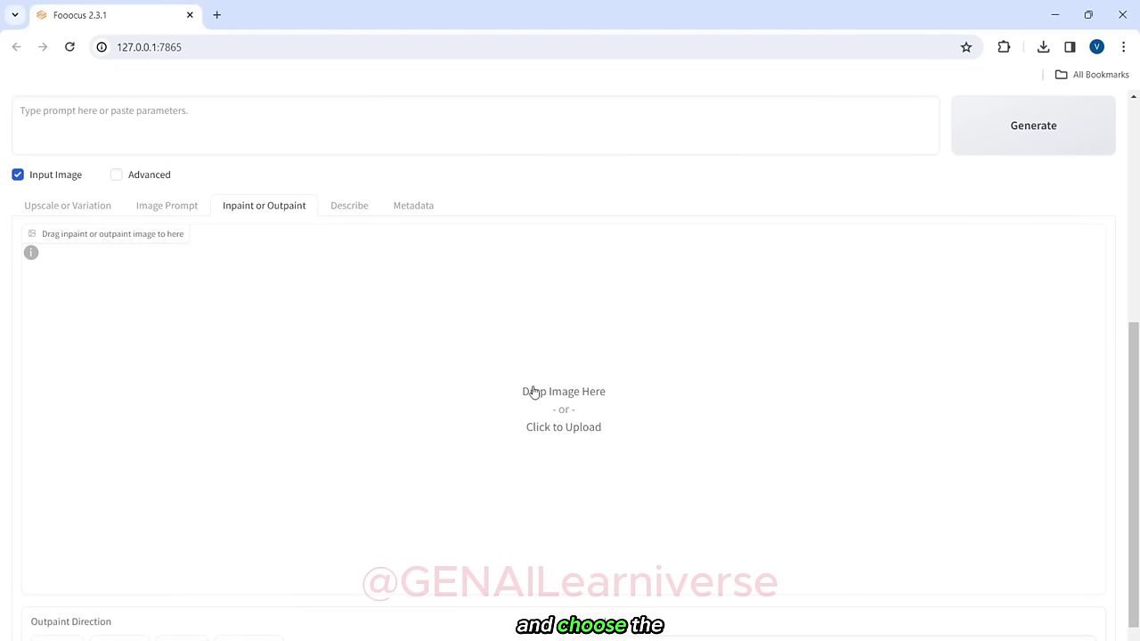
{"action": "left_click", "coordinate": [564, 402]}
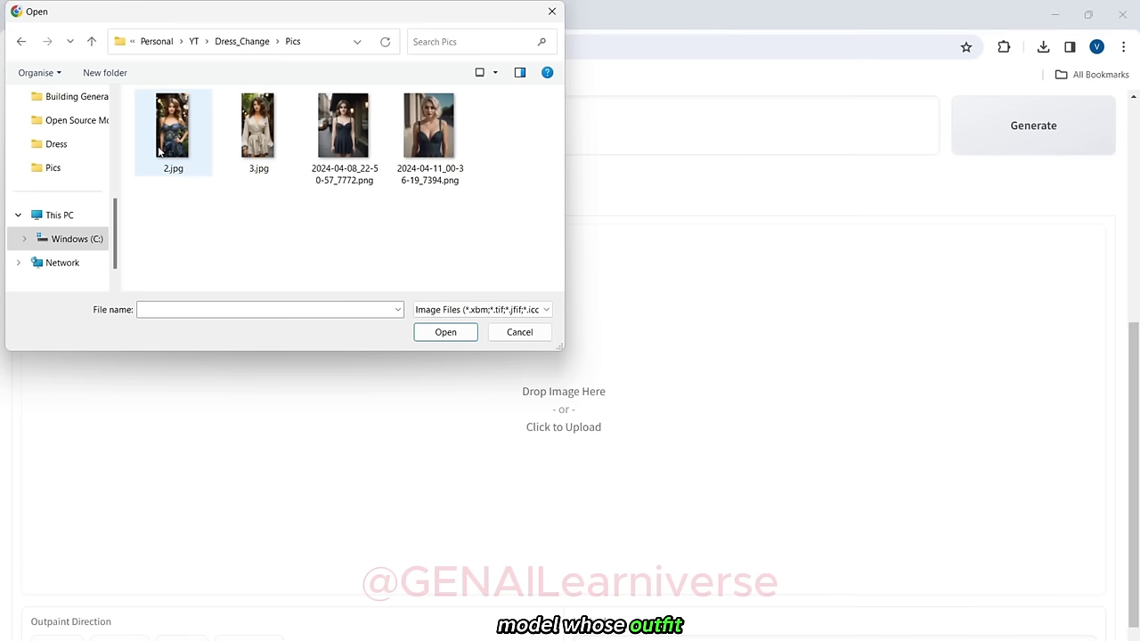
{"action": "double_click", "coordinate": [438, 142]}
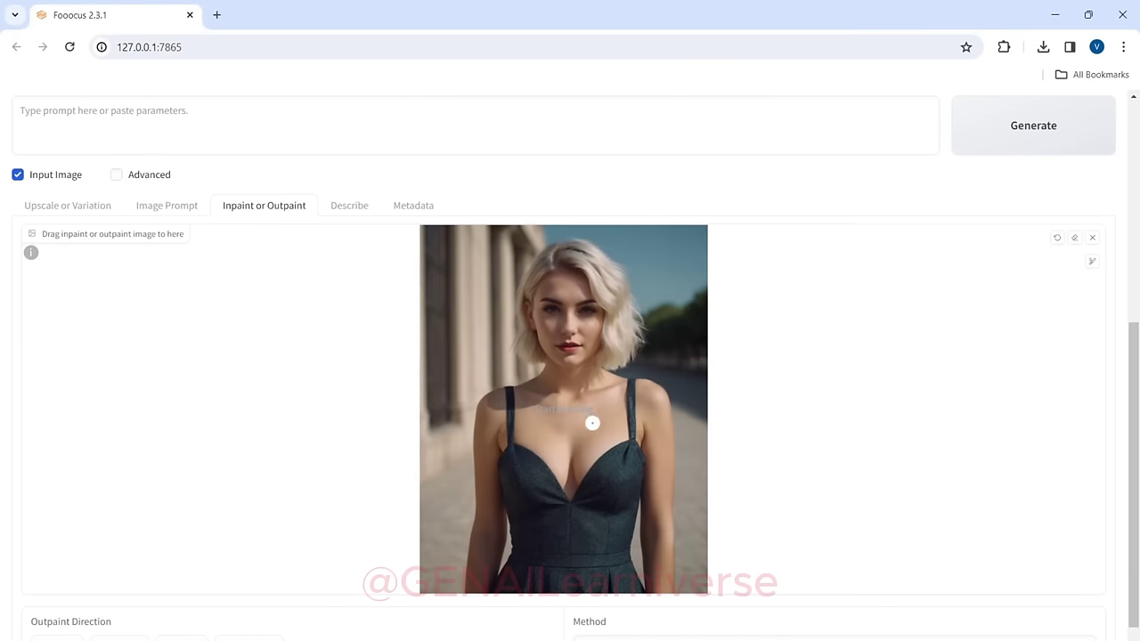
{"action": "left_click", "coordinate": [172, 209]}
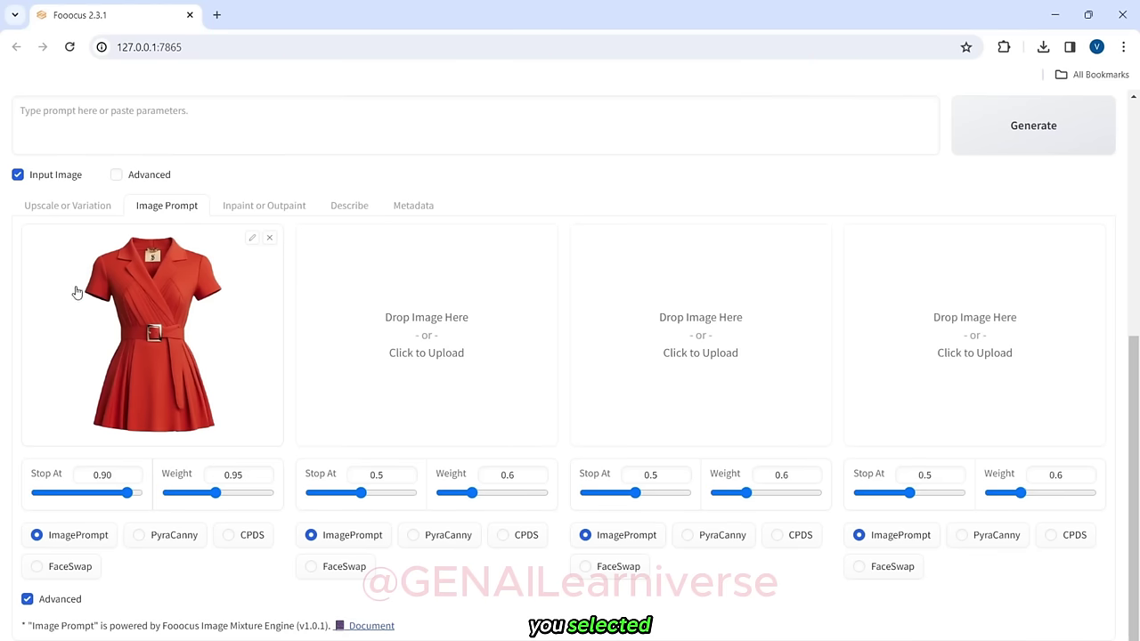
{"action": "left_click", "coordinate": [255, 206]}
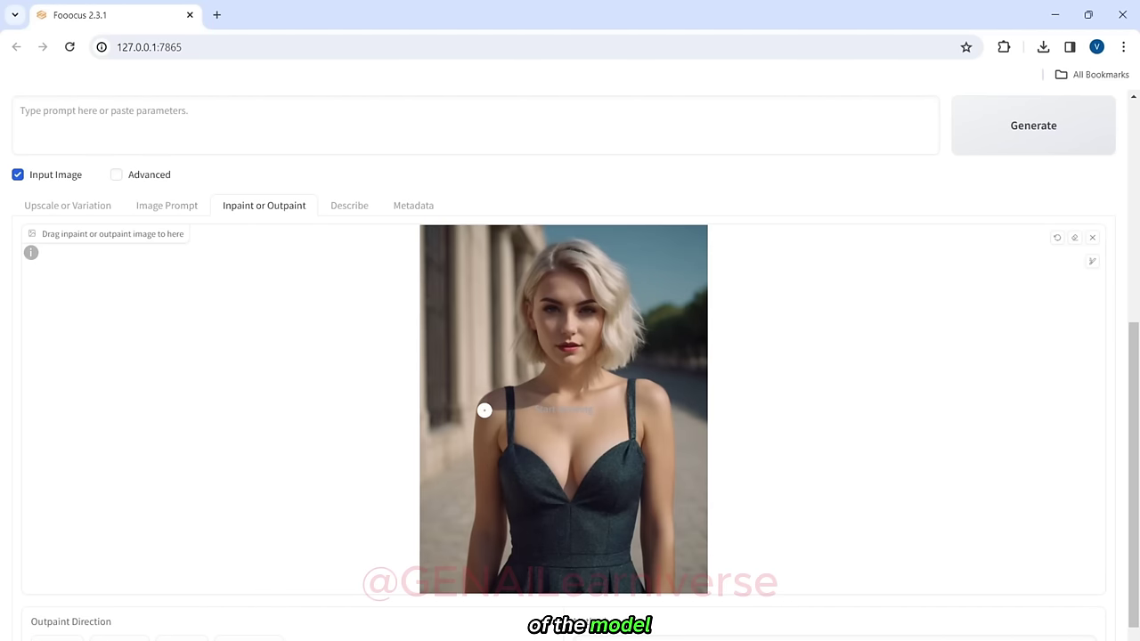
Paint a mask over the model's entire dark dress, resizing the brush as needed.
{"action": "mouse_move", "coordinate": [497, 399]}
{"action": "left_mouse_down"}
{"action": "mouse_move", "coordinate": [515, 390]}
{"action": "mouse_move", "coordinate": [488, 406]}
{"action": "mouse_move", "coordinate": [480, 464]}
{"action": "mouse_move", "coordinate": [503, 469]}
{"action": "mouse_move", "coordinate": [509, 397]}
{"action": "mouse_move", "coordinate": [485, 464]}
{"action": "mouse_move", "coordinate": [521, 396]}
{"action": "mouse_move", "coordinate": [539, 392]}
{"action": "left_mouse_up"}
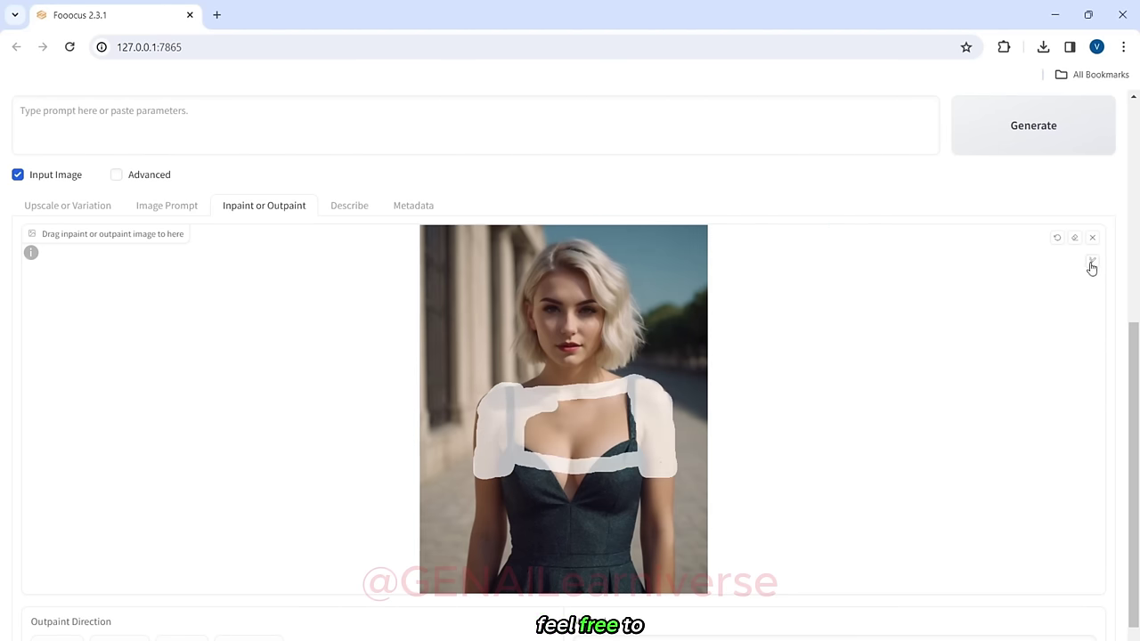
{"action": "left_click", "coordinate": [1092, 263]}
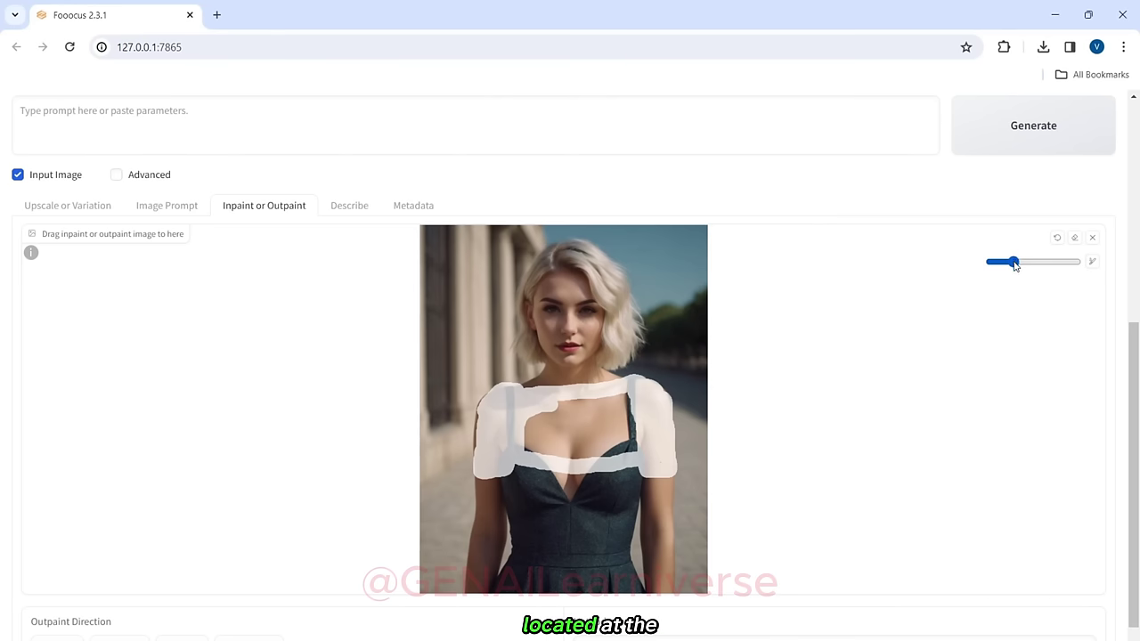
{"action": "left_click_drag", "start_coordinate": [1015, 263], "coordinate": [1037, 263]}
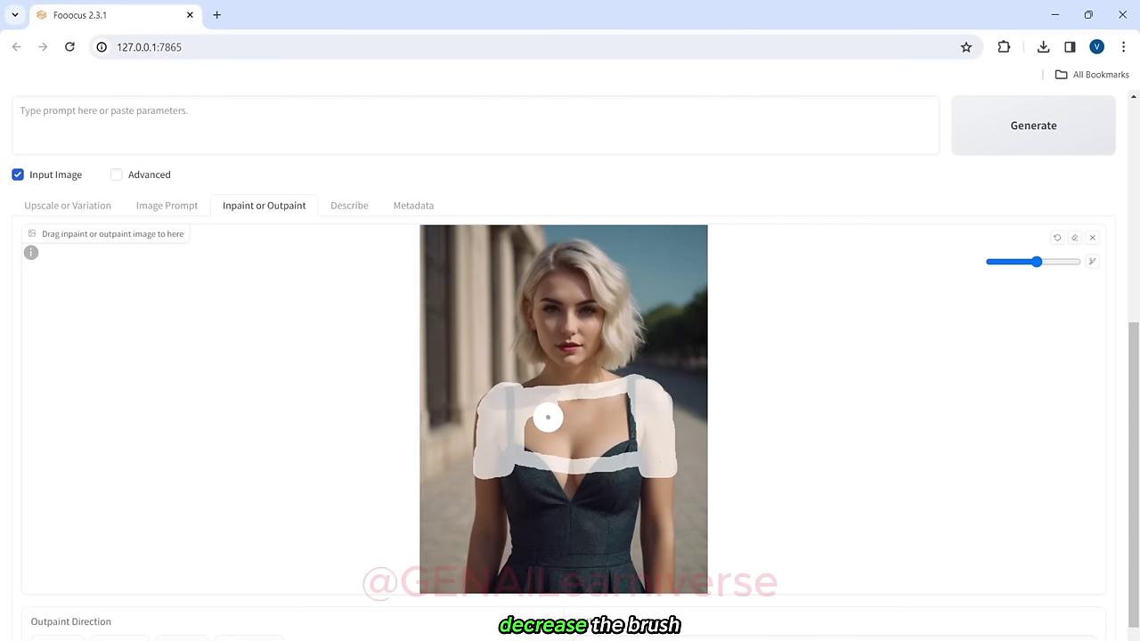
{"action": "mouse_move", "coordinate": [577, 403]}
{"action": "left_mouse_down"}
{"action": "mouse_move", "coordinate": [615, 473]}
{"action": "mouse_move", "coordinate": [593, 580]}
{"action": "mouse_move", "coordinate": [510, 574]}
{"action": "left_mouse_up"}
{"action": "left_click", "coordinate": [1010, 262]}
{"action": "mouse_move", "coordinate": [504, 477]}
{"action": "left_mouse_down"}
{"action": "mouse_move", "coordinate": [516, 540]}
{"action": "mouse_move", "coordinate": [516, 474]}
{"action": "mouse_move", "coordinate": [616, 535]}
{"action": "mouse_move", "coordinate": [635, 488]}
{"action": "mouse_move", "coordinate": [629, 526]}
{"action": "left_mouse_up"}
Tick Developer Debug Mode, then Mixing Image Prompt and Inpaint under Control.
{"action": "scroll", "coordinate": [1137, 437], "scroll_direction": "down", "scroll_amount": 1}
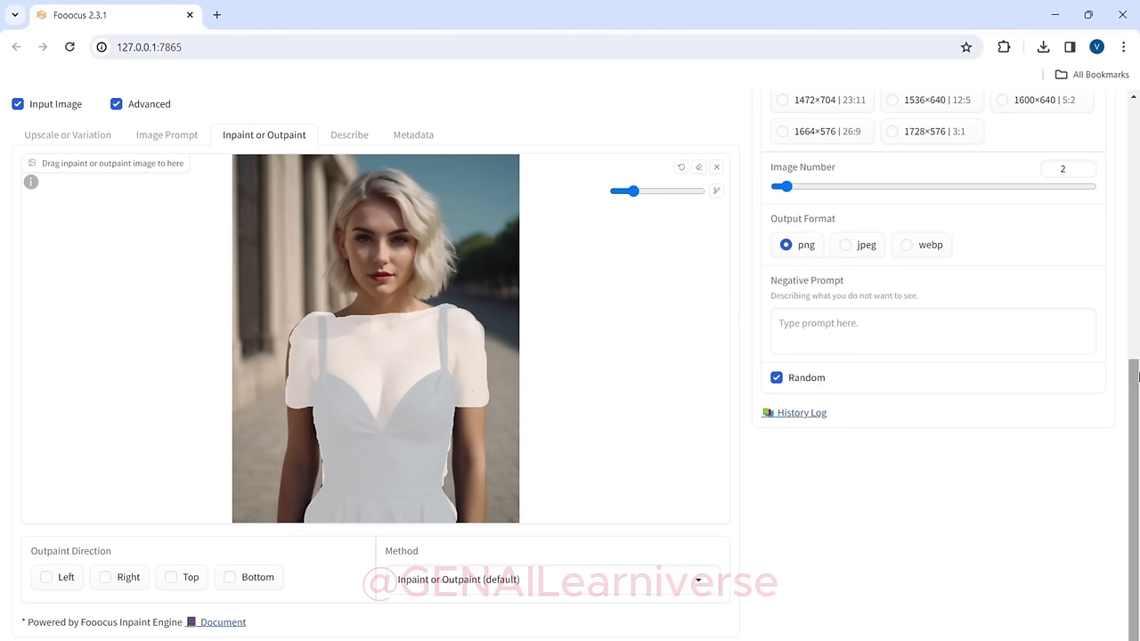
{"action": "scroll", "coordinate": [1137, 395], "scroll_direction": "up", "scroll_amount": 5}
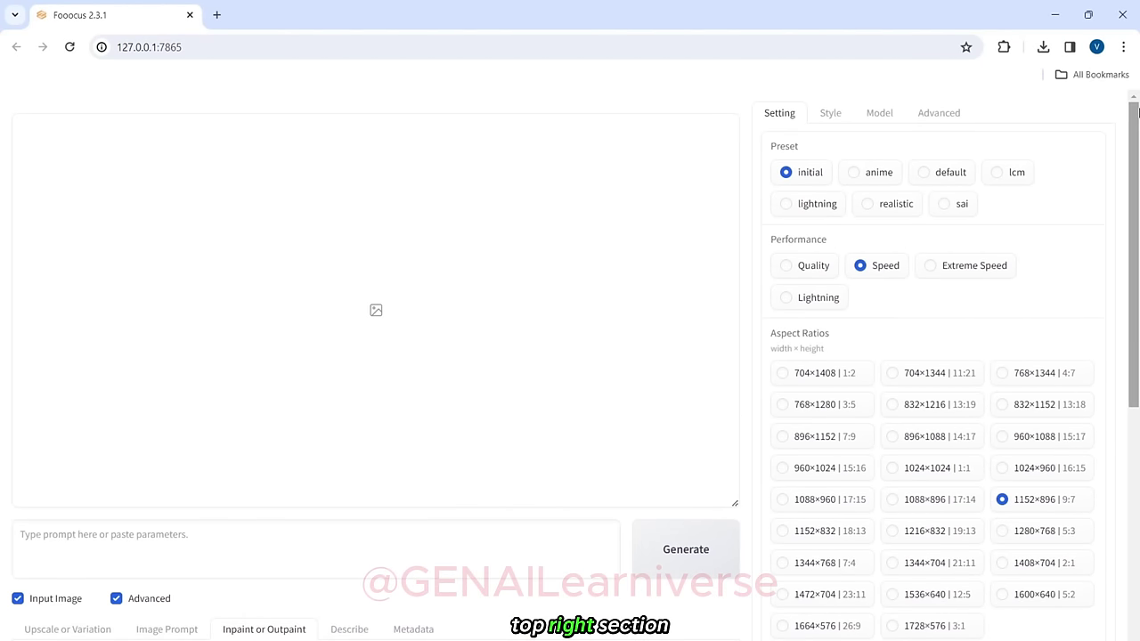
{"action": "left_click", "coordinate": [944, 115]}
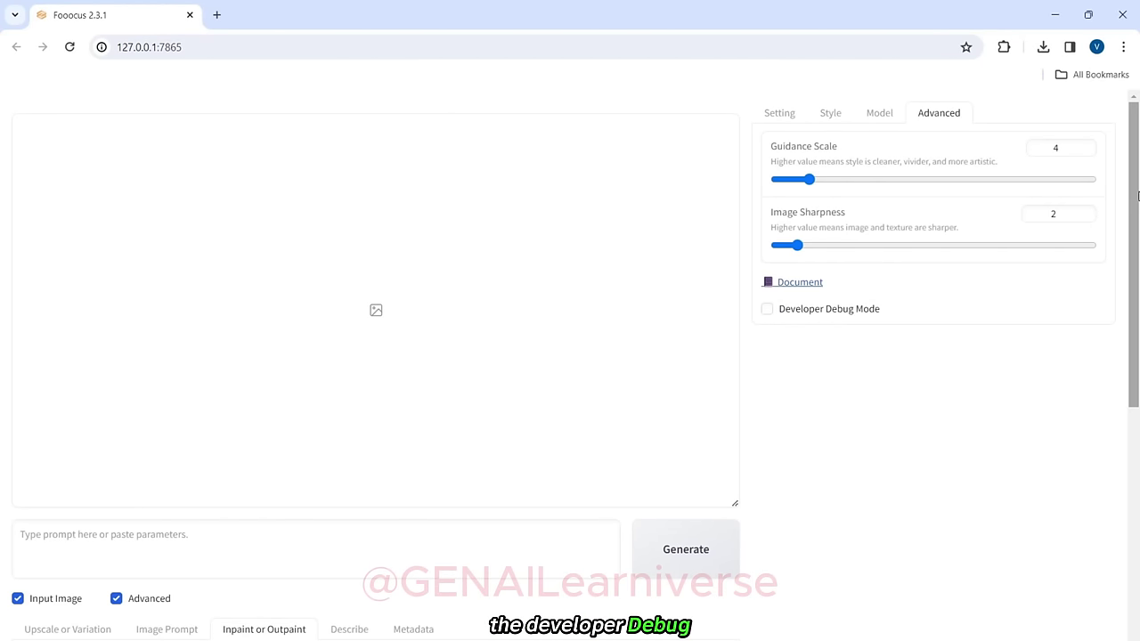
{"action": "left_click", "coordinate": [766, 309]}
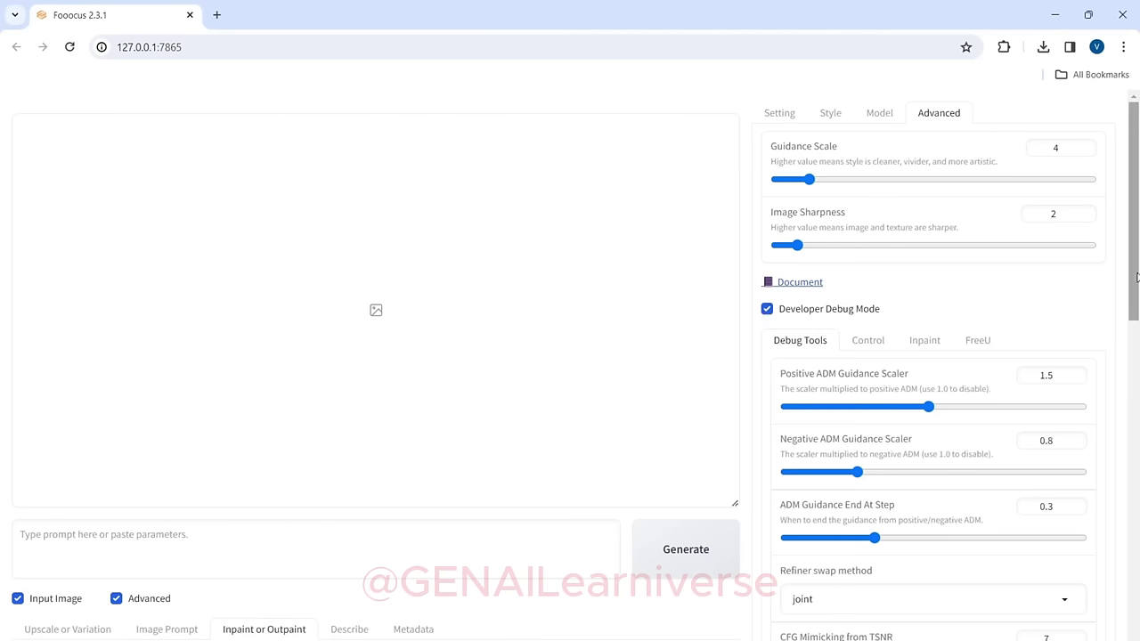
{"action": "left_click_drag", "start_coordinate": [1137, 277], "coordinate": [1137, 290]}
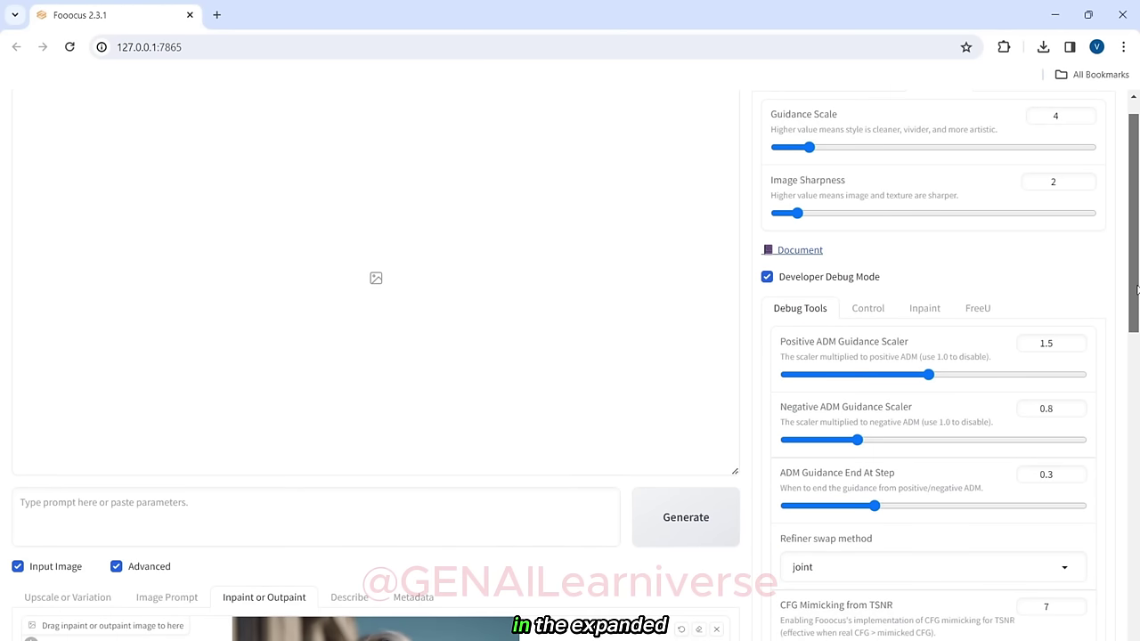
{"action": "left_click", "coordinate": [868, 310]}
{"action": "left_click_drag", "start_coordinate": [1138, 308], "coordinate": [1138, 374]}
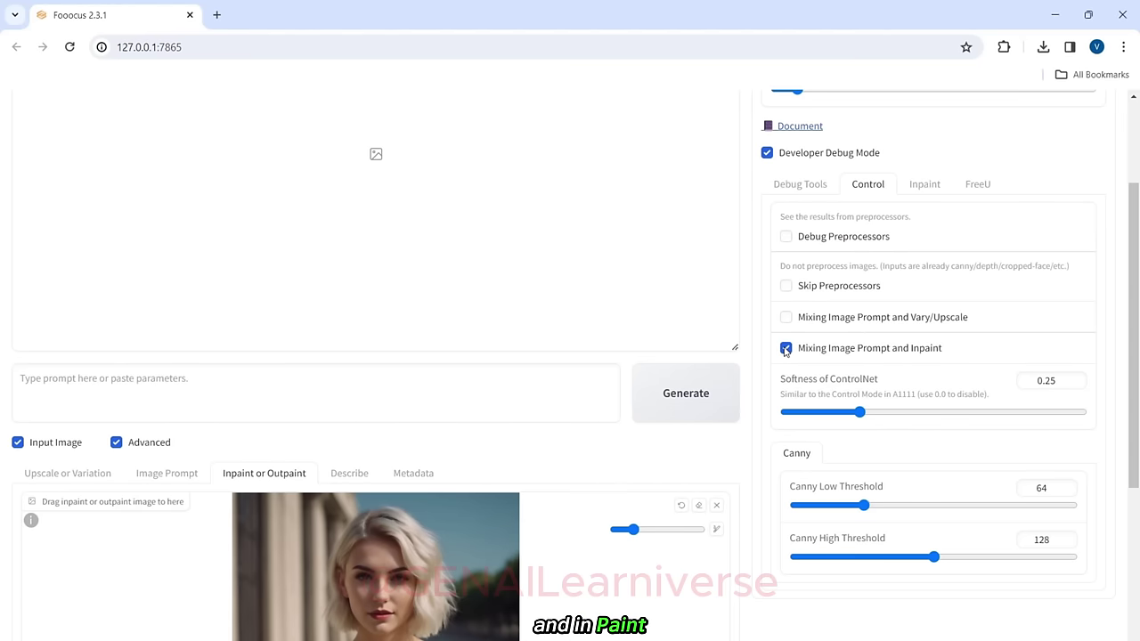
Generate inpainted images with the prompt 'A beautiful girl in red dress'.
{"action": "left_click", "coordinate": [441, 386]}
{"action": "type", "text": "A"}
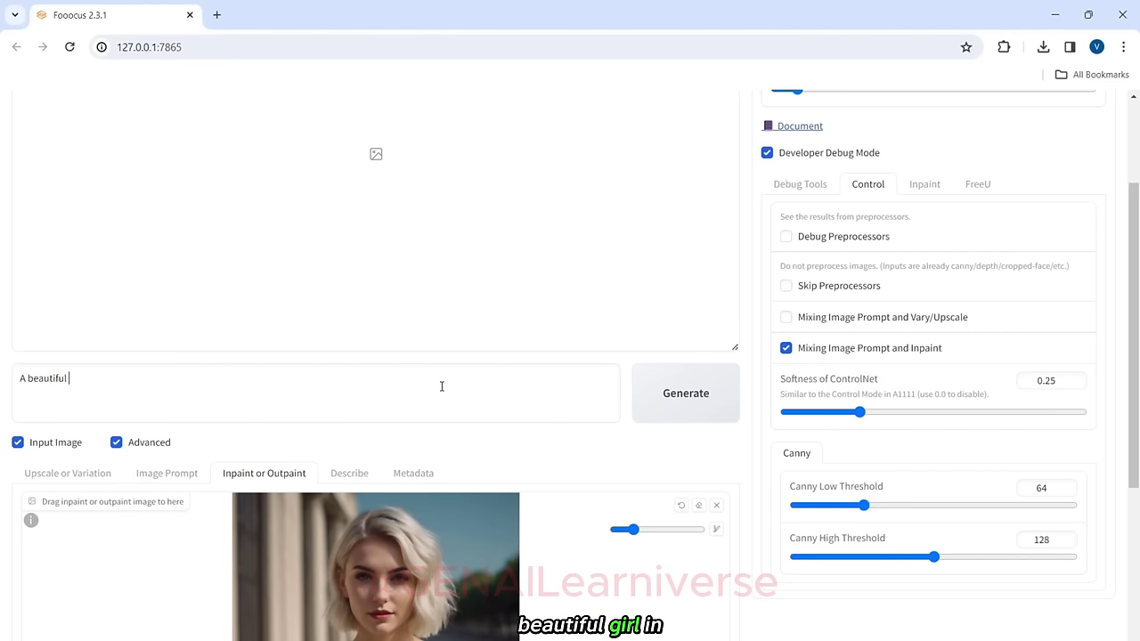
{"action": "type", "text": "beautiful girl in red dress"}
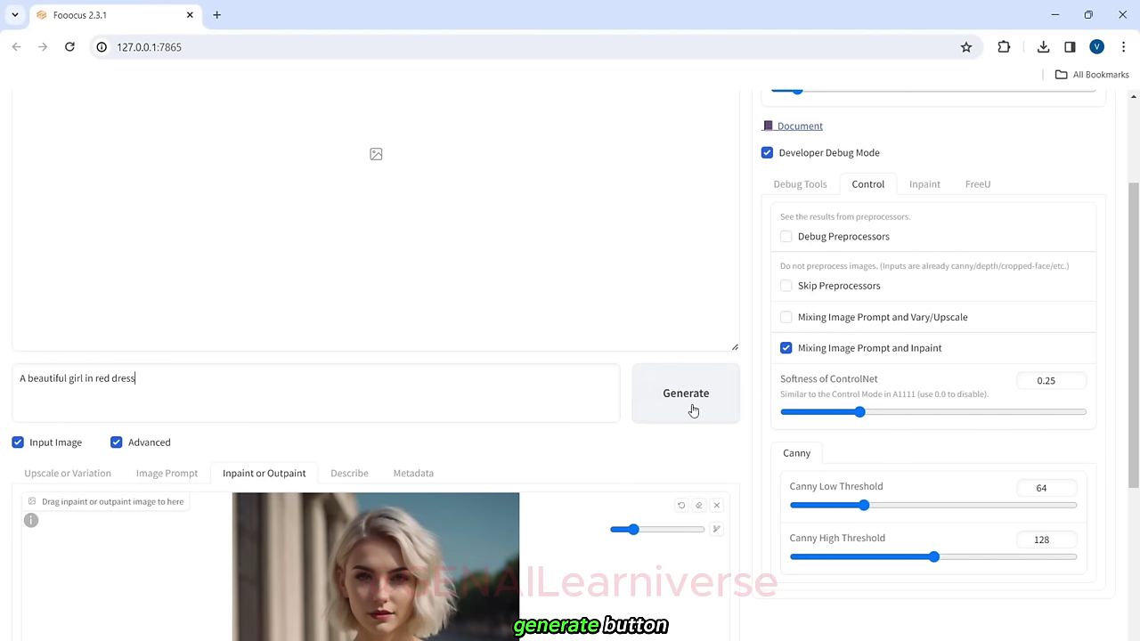
{"action": "left_click", "coordinate": [656, 395]}
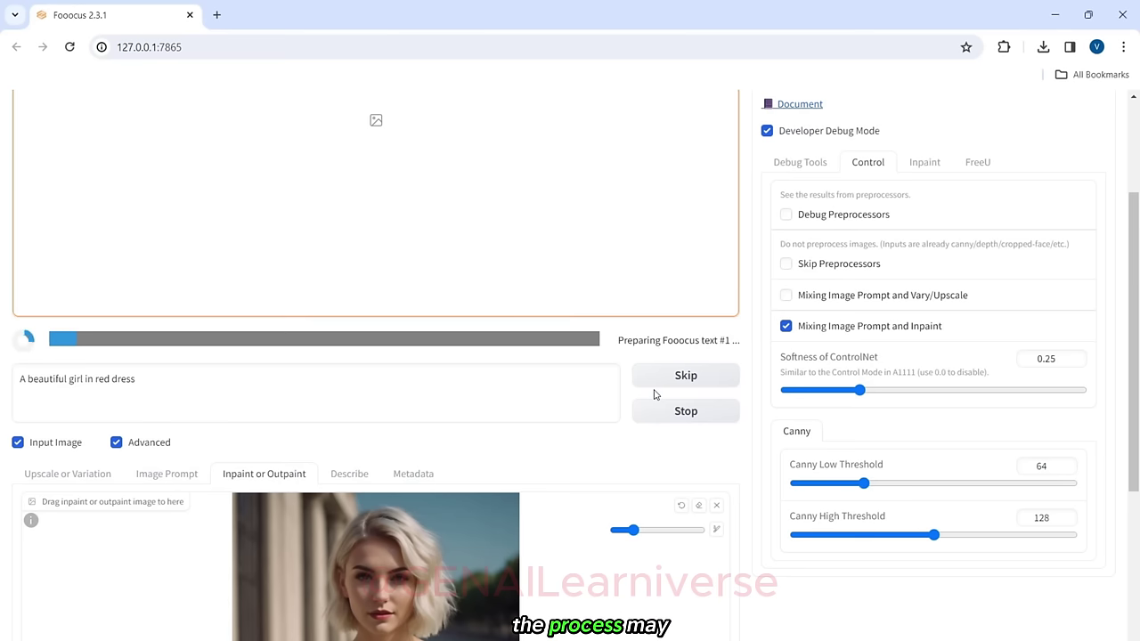
Enlarge the second generated image full screen, then close the view.
{"action": "left_click_drag", "start_coordinate": [1137, 254], "coordinate": [1139, 175]}
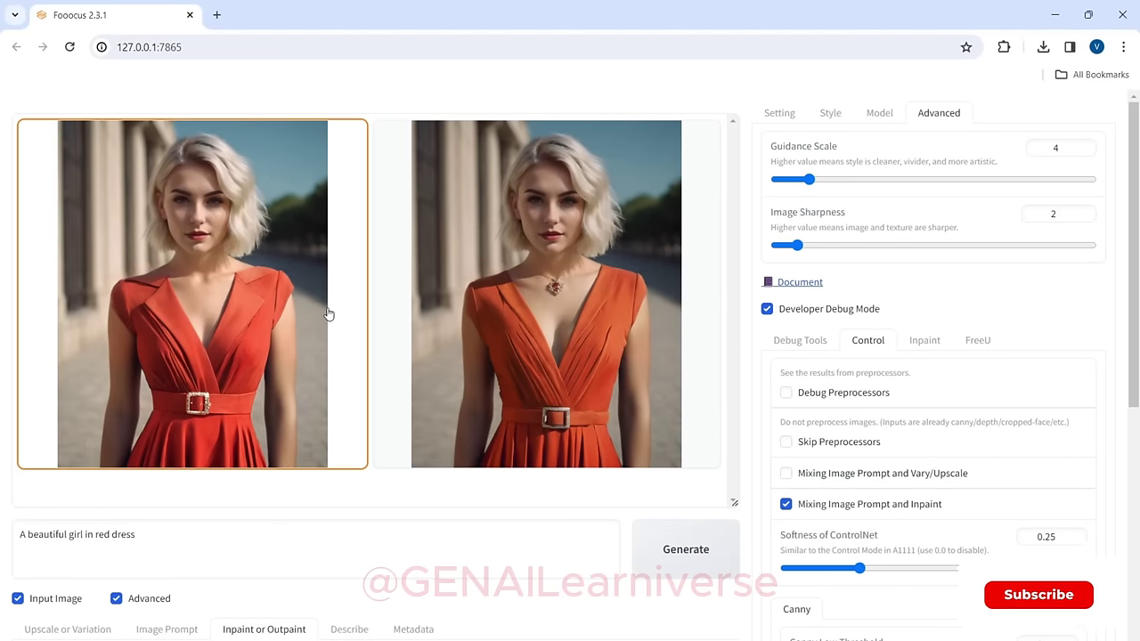
{"action": "left_click", "coordinate": [510, 309]}
{"action": "left_click", "coordinate": [511, 309]}
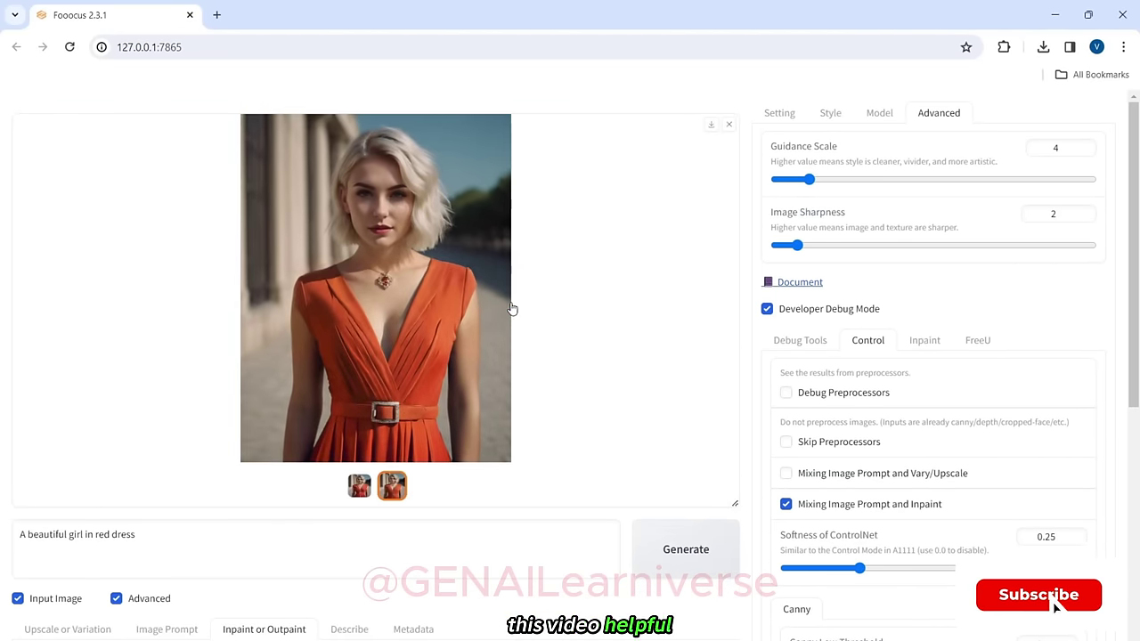
{"action": "left_click", "coordinate": [512, 309]}
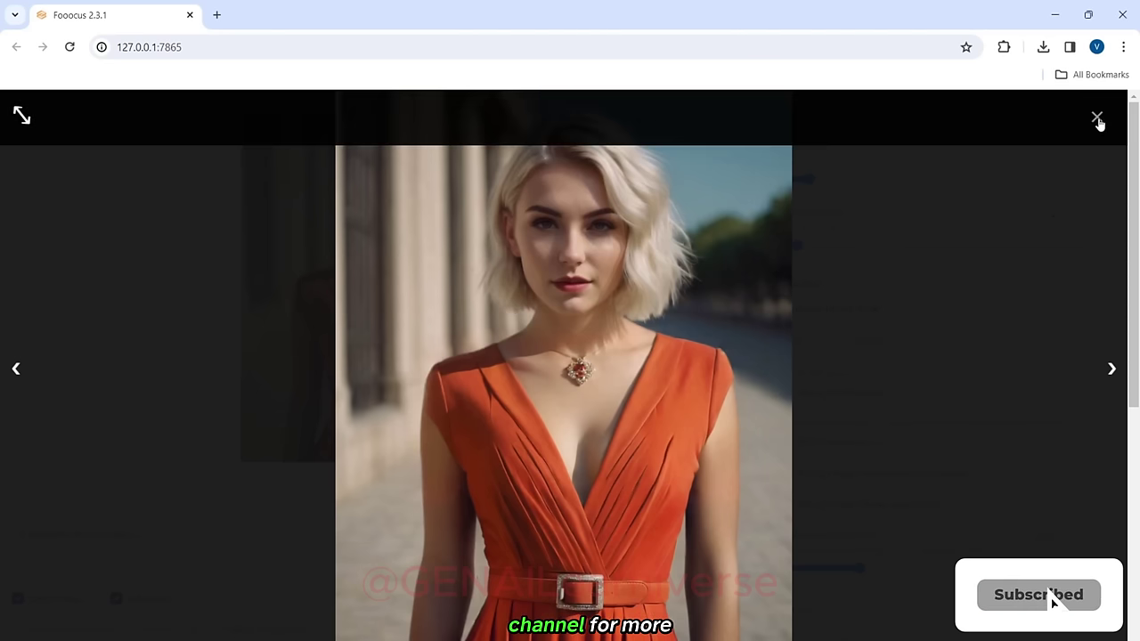
{"action": "left_click", "coordinate": [1098, 121]}
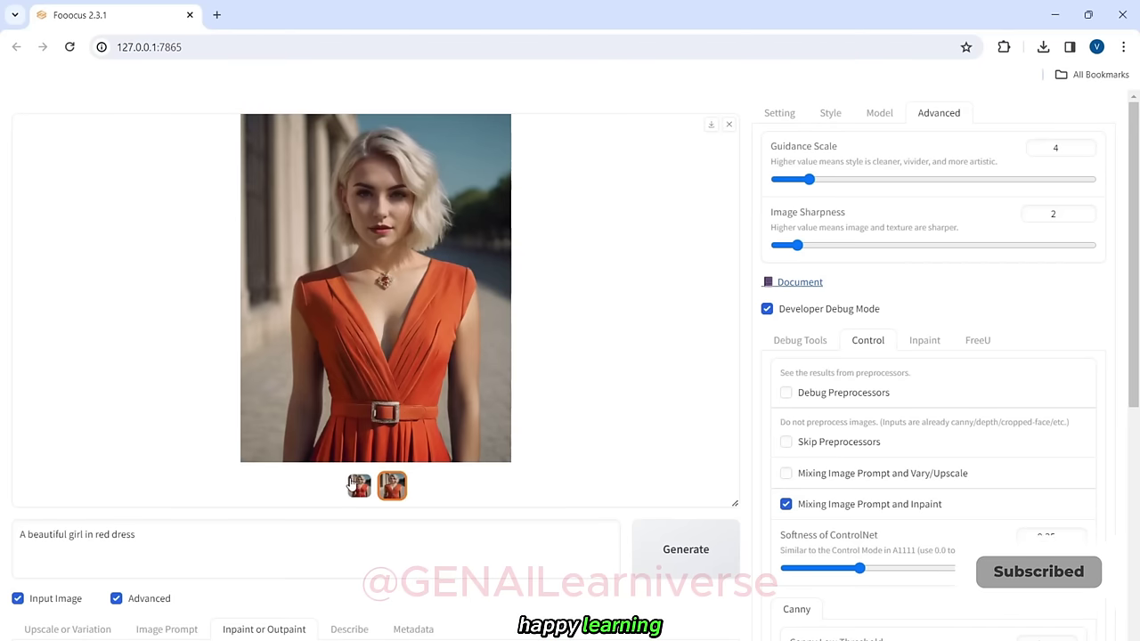